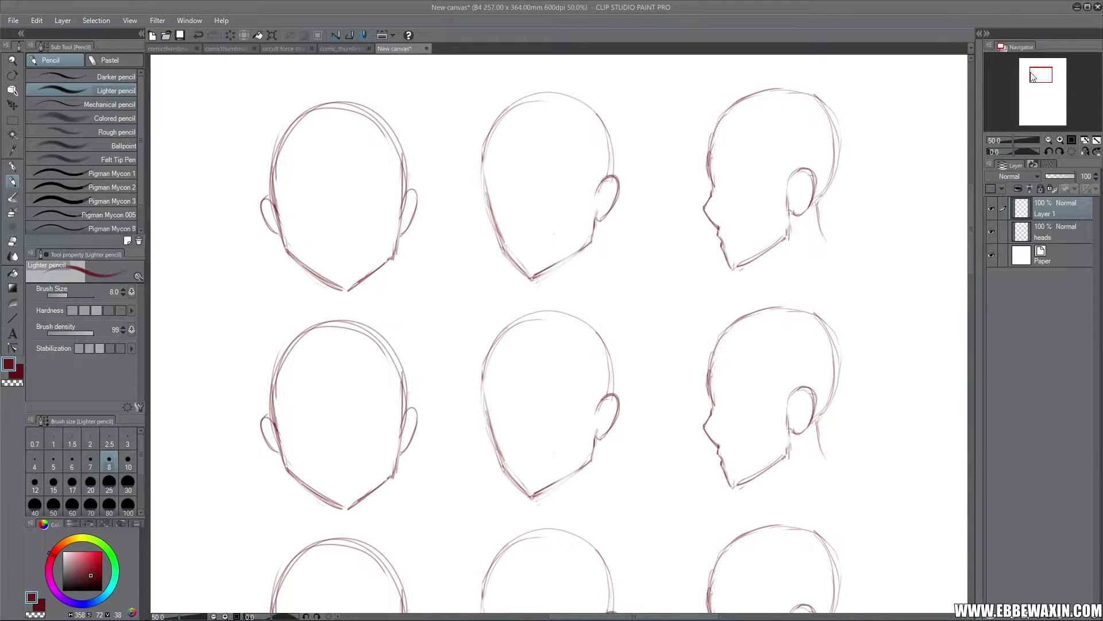
Step: Sketch two light guide circles and angular eye outlines with heavy upper lids on the top-row front-view head, using the Lighter pencil
drag(1041, 75, 1042, 72)
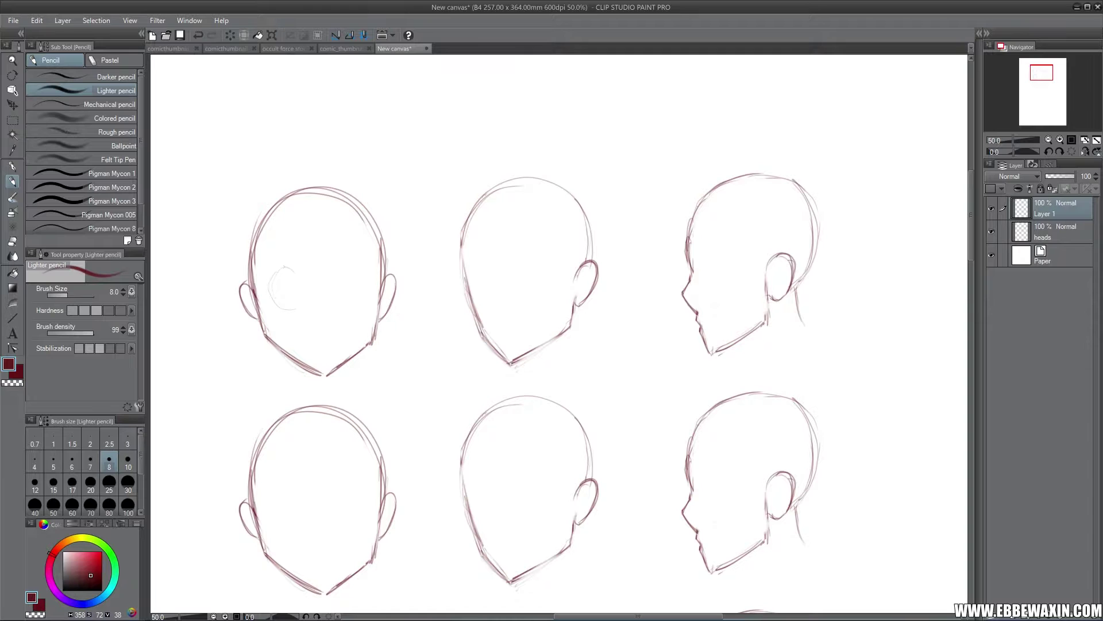
mouse_move(295, 309)
mouse_down()
mouse_move(291, 269)
mouse_move(301, 304)
mouse_move(341, 305)
mouse_move(362, 288)
mouse_move(342, 264)
mouse_move(363, 299)
mouse_up()
drag(270, 277, 362, 272)
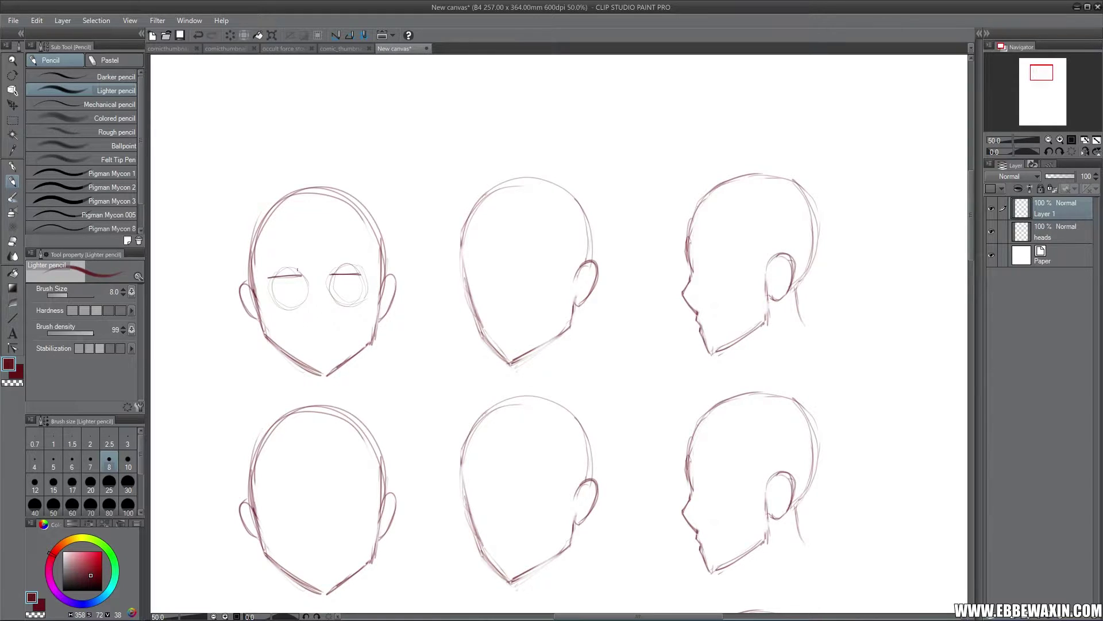
mouse_move(300, 275)
mouse_down()
mouse_move(308, 283)
mouse_move(273, 291)
mouse_move(303, 298)
mouse_move(273, 299)
mouse_move(360, 294)
mouse_move(372, 277)
mouse_up()
drag(264, 280, 302, 274)
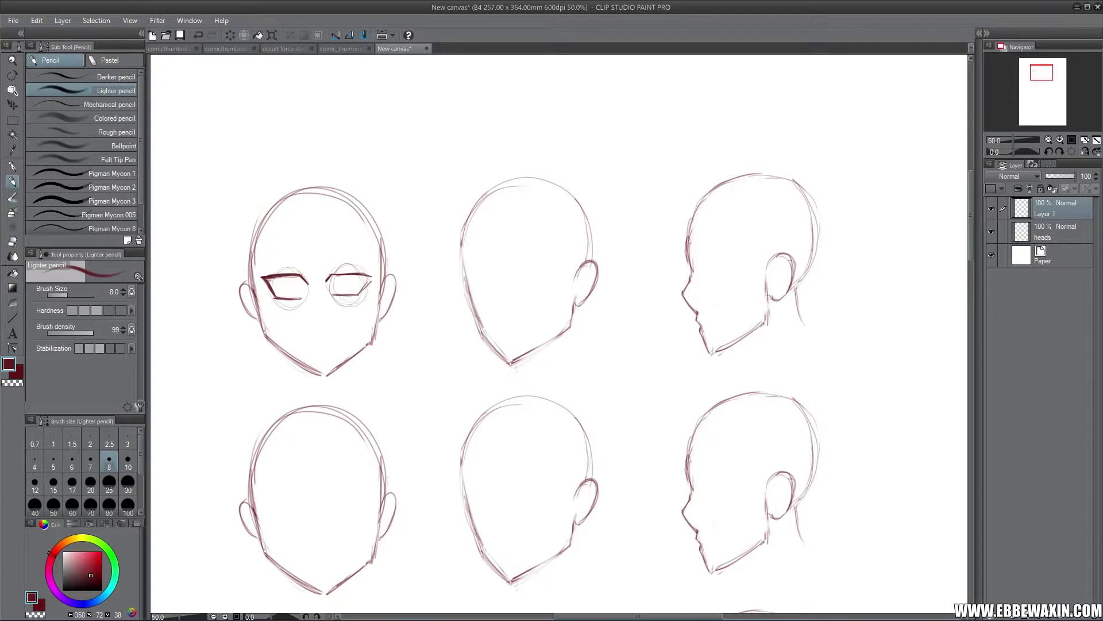
mouse_move(326, 277)
mouse_down()
mouse_move(374, 274)
mouse_move(348, 296)
mouse_move(370, 277)
mouse_up()
Step: Erase the guide circles around both eyes of the top-row front-view head
key(e)
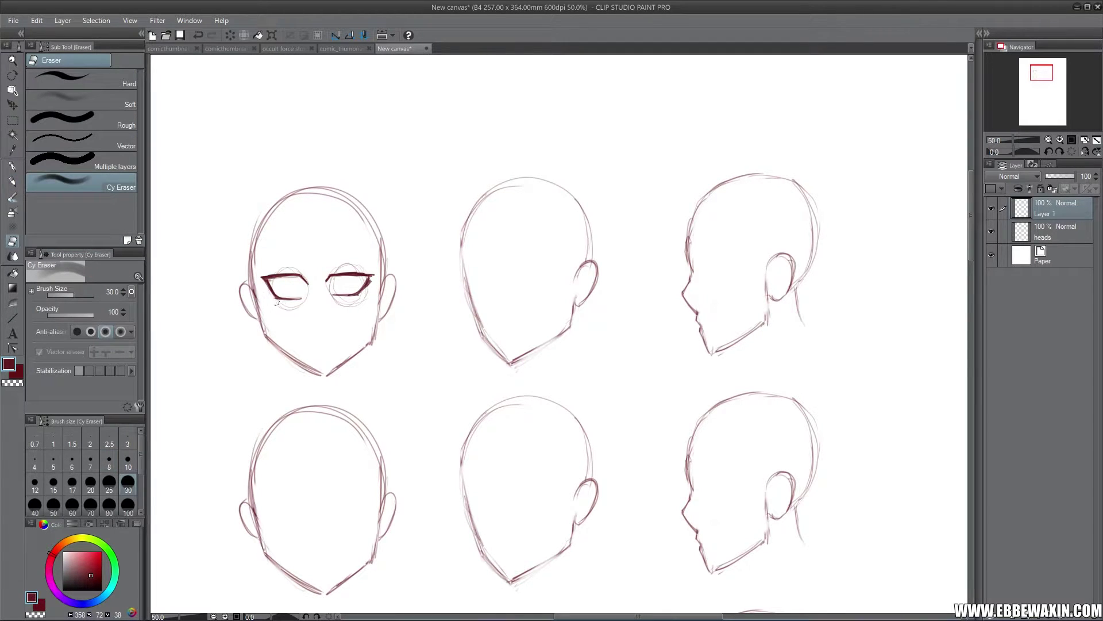
drag(278, 303, 310, 305)
mouse_move(286, 257)
mouse_down()
mouse_move(289, 269)
mouse_move(344, 265)
mouse_move(333, 303)
mouse_move(362, 297)
mouse_move(331, 282)
mouse_move(296, 305)
mouse_move(350, 286)
mouse_up()
Step: Draw thin eyelid creases and angled eyebrows above both eyes of the front-view head with the Lighter pencil
click(13, 182)
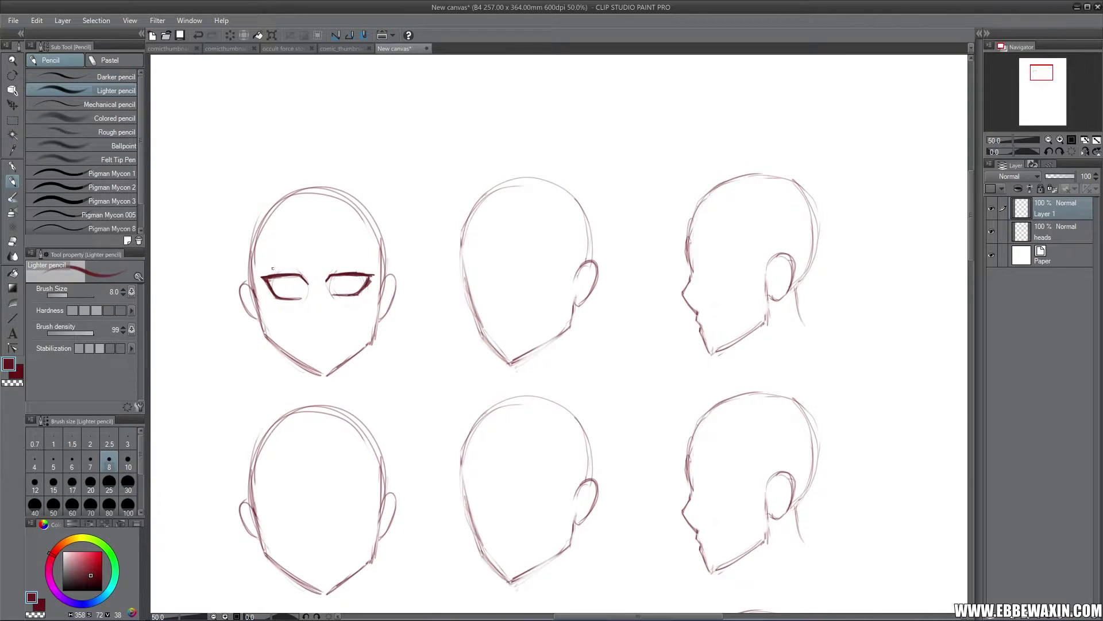
drag(270, 269, 288, 268)
mouse_move(264, 263)
mouse_down()
mouse_move(279, 251)
mouse_move(306, 262)
mouse_move(356, 247)
mouse_move(375, 263)
mouse_move(341, 252)
mouse_up()
mouse_move(348, 252)
mouse_down()
mouse_move(326, 262)
mouse_move(359, 251)
mouse_up()
mouse_move(287, 277)
mouse_down()
mouse_move(279, 292)
mouse_move(299, 293)
mouse_move(279, 293)
mouse_up()
mouse_move(286, 276)
mouse_down()
mouse_move(278, 286)
mouse_move(299, 294)
mouse_move(279, 292)
mouse_up()
mouse_move(283, 276)
mouse_down()
mouse_move(299, 291)
mouse_move(280, 292)
mouse_up()
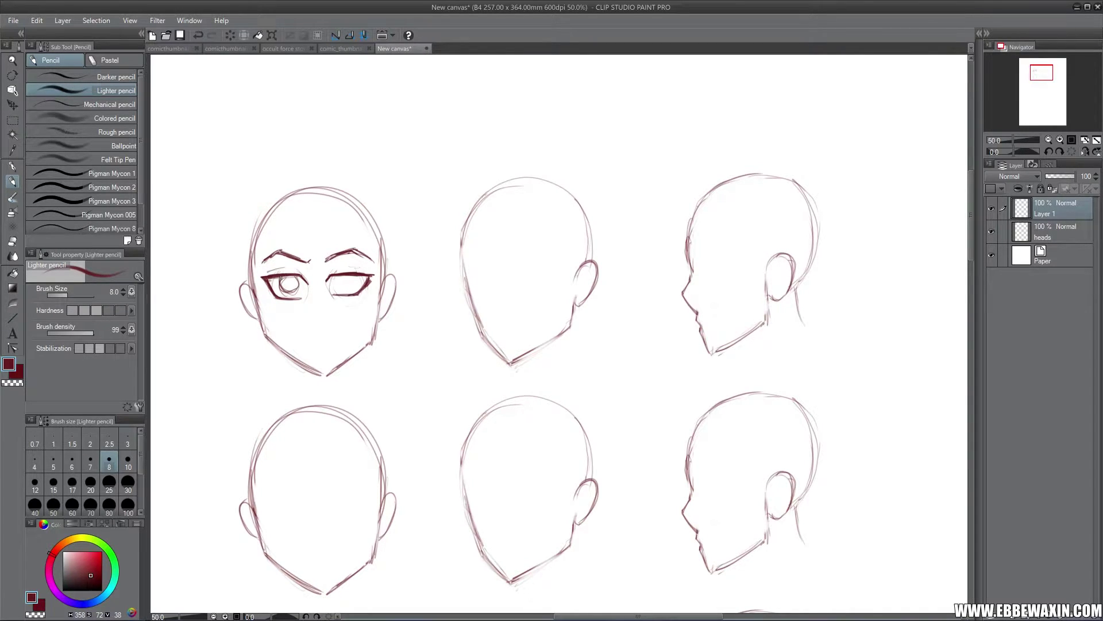
mouse_move(339, 273)
mouse_down()
mouse_move(338, 285)
mouse_move(354, 288)
mouse_move(340, 290)
mouse_up()
mouse_move(347, 276)
mouse_down()
mouse_move(339, 292)
mouse_move(356, 290)
mouse_up()
drag(287, 280, 291, 279)
key(ctrl+plus)
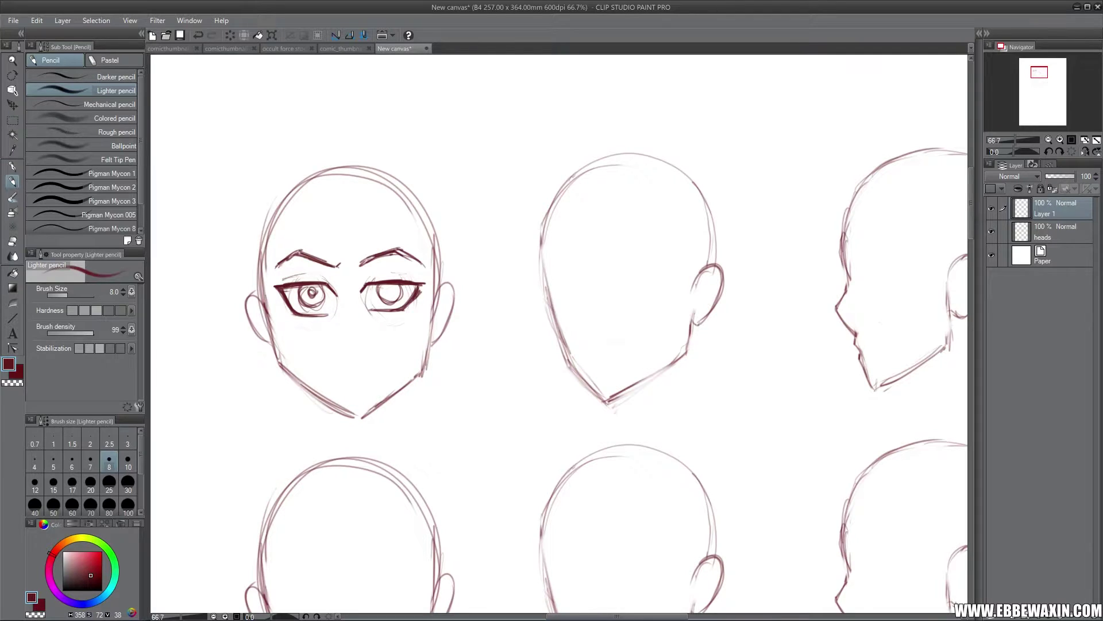
drag(389, 289, 390, 291)
key(e)
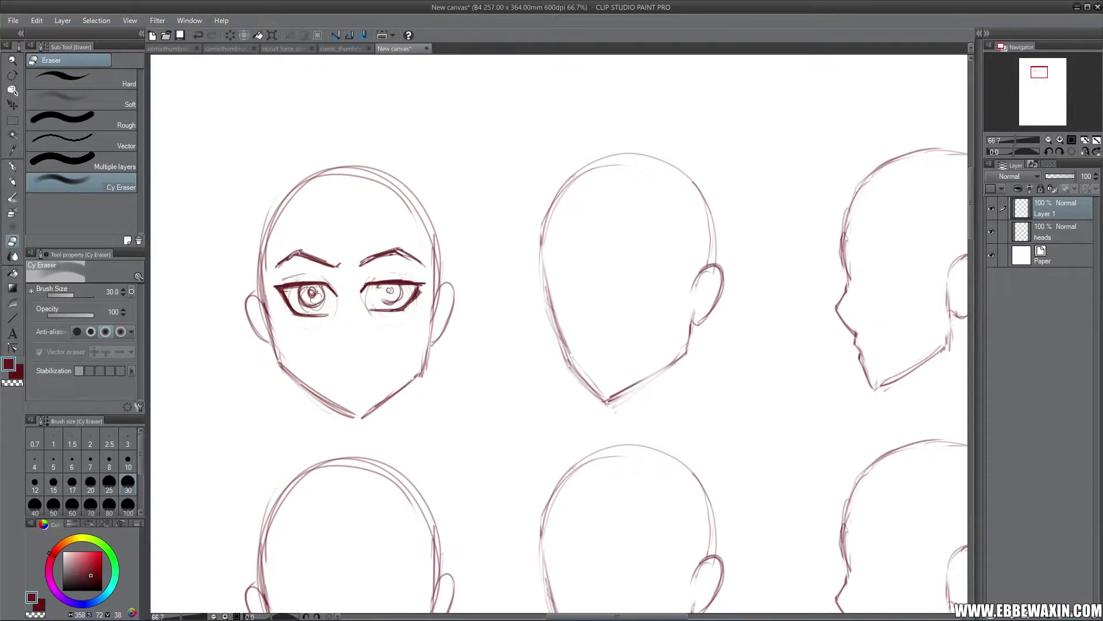
mouse_move(315, 297)
mouse_down()
mouse_move(321, 291)
mouse_move(302, 292)
mouse_move(322, 304)
mouse_up()
mouse_move(396, 290)
mouse_down()
mouse_move(379, 291)
mouse_move(394, 293)
mouse_up()
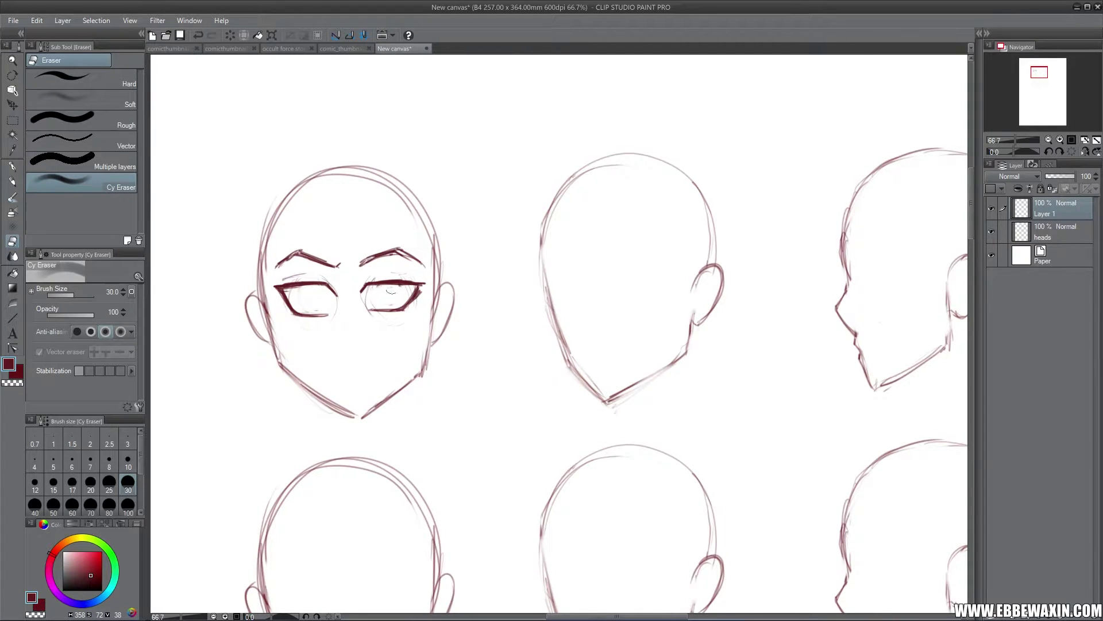
Step: Draw large round irises with dark pupils and small highlight circles in both eyes of the front-view head
click(12, 182)
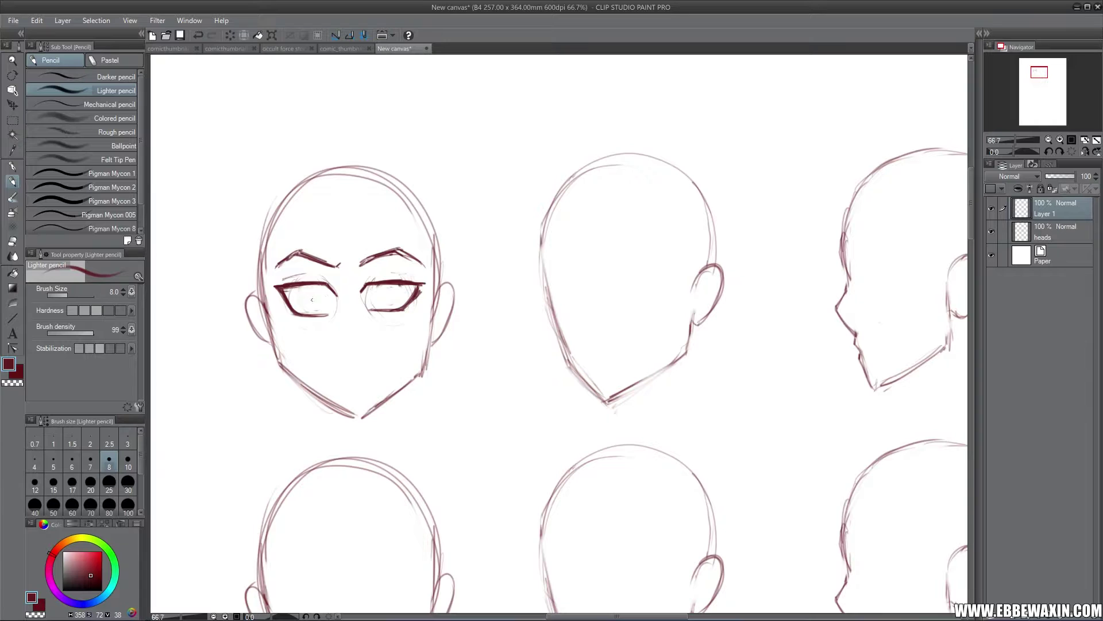
mouse_move(300, 290)
mouse_down()
mouse_move(307, 313)
mouse_move(311, 284)
mouse_move(320, 311)
mouse_move(314, 286)
mouse_move(328, 298)
mouse_move(300, 289)
mouse_move(299, 314)
mouse_up()
mouse_move(378, 285)
mouse_down()
mouse_move(372, 308)
mouse_move(371, 286)
mouse_move(380, 310)
mouse_move(402, 288)
mouse_move(403, 308)
mouse_up()
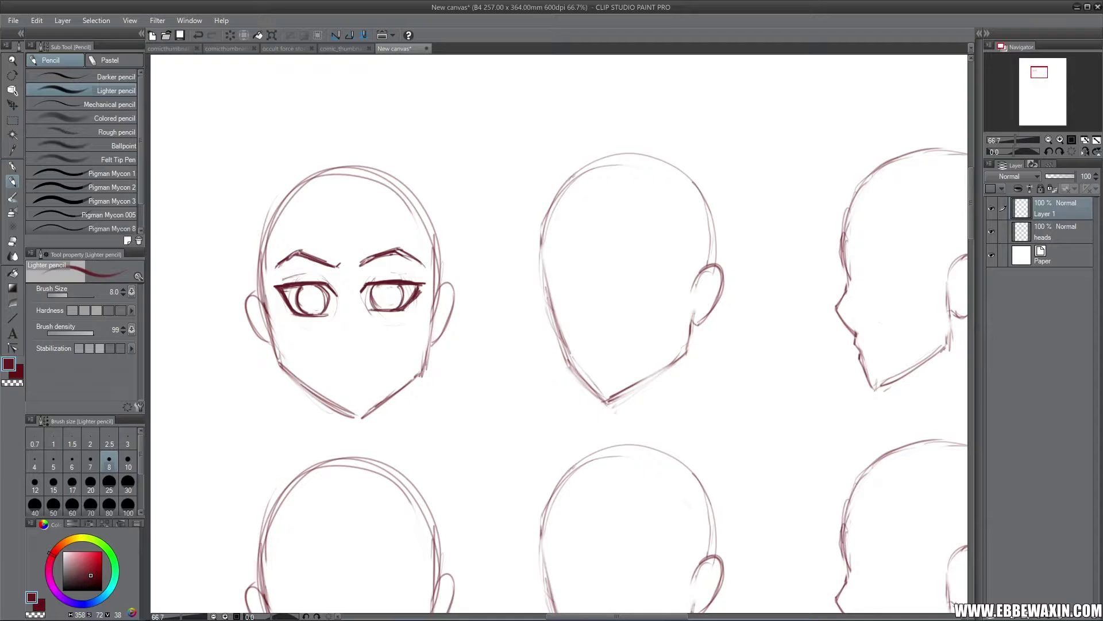
drag(310, 293, 312, 298)
mouse_move(383, 292)
mouse_down()
mouse_move(389, 302)
mouse_move(392, 284)
mouse_up()
drag(310, 295, 311, 298)
drag(384, 295, 387, 296)
drag(316, 289, 319, 298)
Step: Clean the highlights in both front-view eyes with the eraser at size 25, and darken the iris outline with the pencil
key(e)
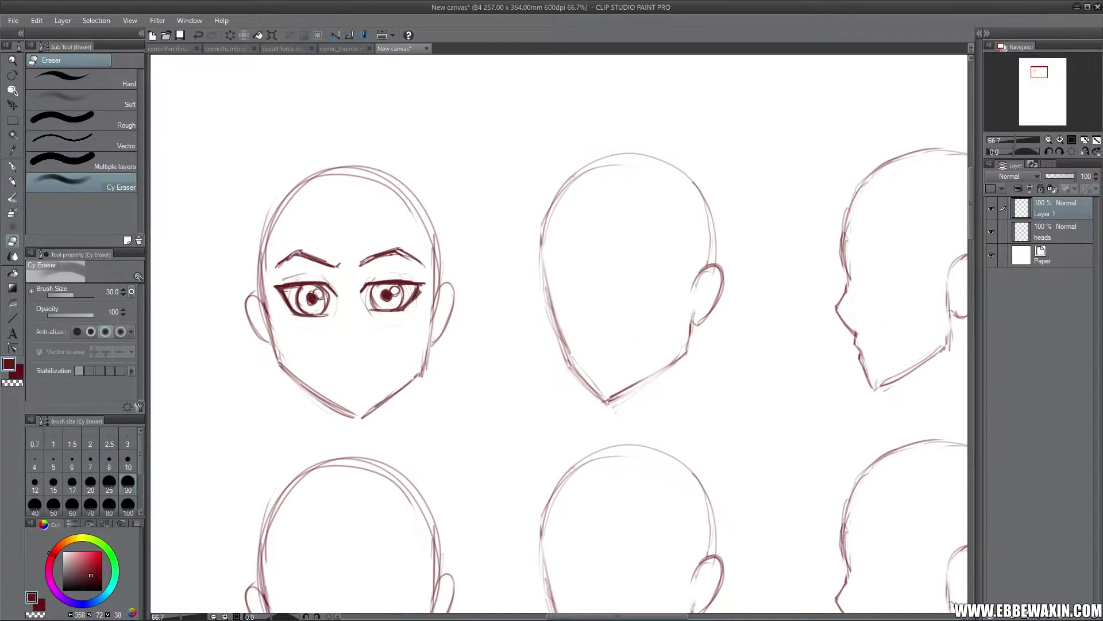
click(109, 483)
drag(317, 293, 318, 294)
drag(398, 291, 395, 290)
click(12, 181)
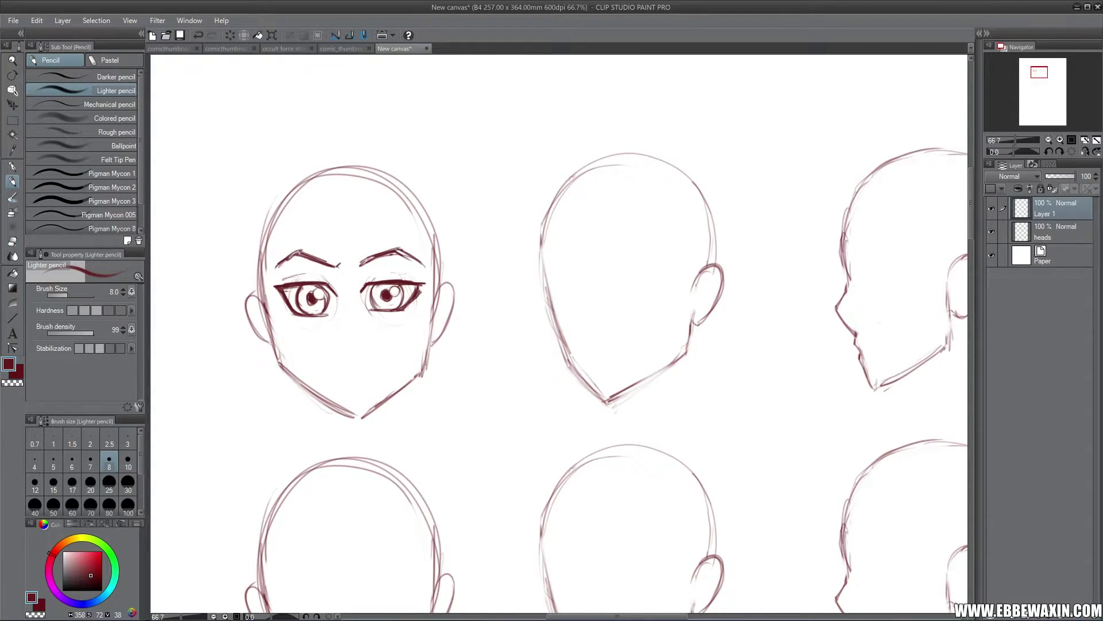
mouse_move(374, 287)
mouse_down()
mouse_move(371, 304)
mouse_move(399, 306)
mouse_up()
drag(401, 287, 401, 305)
Step: Sketch a narrow ellipse for the far eye and a round guide circle for the near eye on the top-row three-quarter head
drag(535, 260, 451, 288)
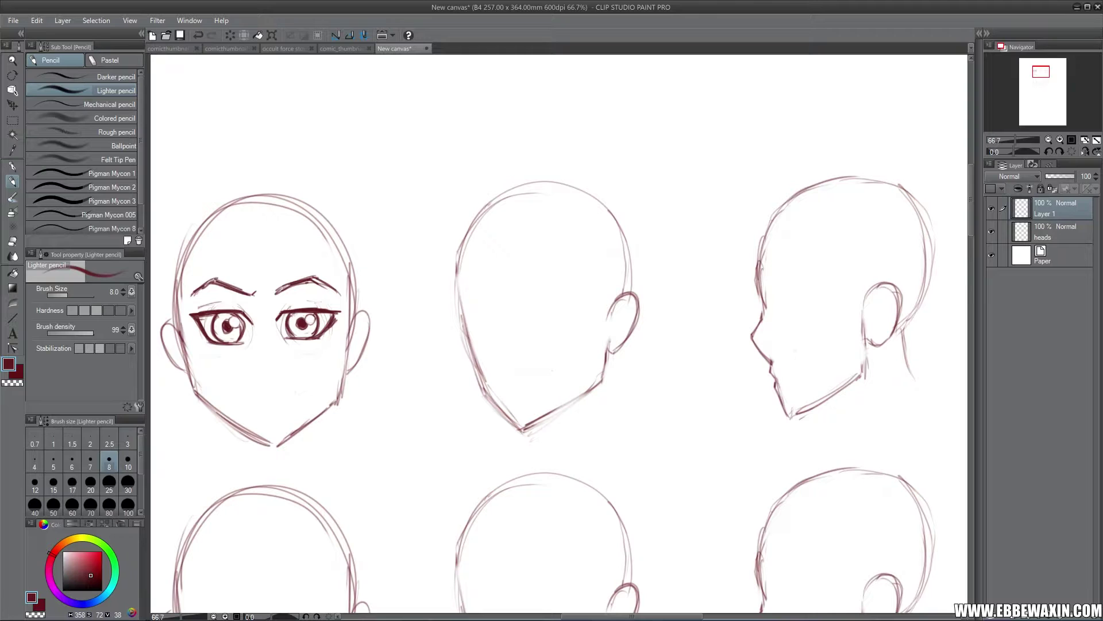
mouse_move(471, 306)
mouse_down()
mouse_move(469, 325)
mouse_move(483, 334)
mouse_up()
mouse_move(520, 296)
mouse_down()
mouse_move(537, 335)
mouse_move(551, 289)
mouse_move(552, 330)
mouse_move(516, 300)
mouse_move(562, 312)
mouse_up()
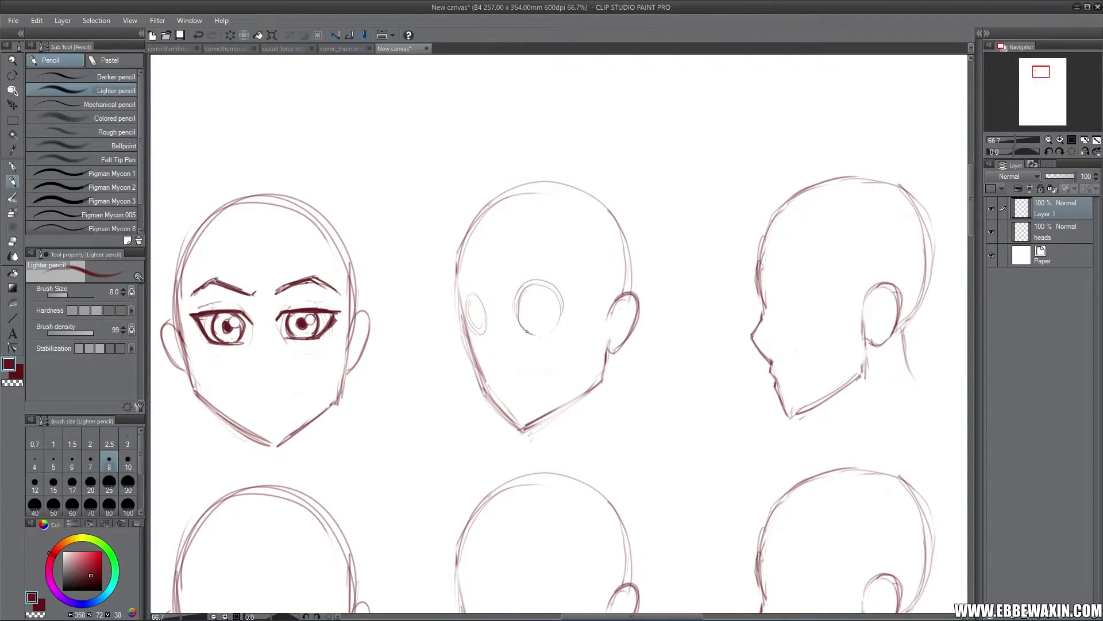
drag(514, 292, 521, 329)
mouse_move(529, 288)
mouse_down()
mouse_move(511, 316)
mouse_move(549, 330)
mouse_move(561, 309)
mouse_up()
drag(472, 293, 475, 292)
Step: Sketch a narrow ellipse and a circle side by side above the three-quarter head to demonstrate the two eye shapes
mouse_move(406, 125)
mouse_down()
mouse_move(444, 145)
mouse_move(414, 164)
mouse_up()
mouse_move(366, 138)
mouse_down()
mouse_move(368, 160)
mouse_move(366, 128)
mouse_move(367, 164)
mouse_up()
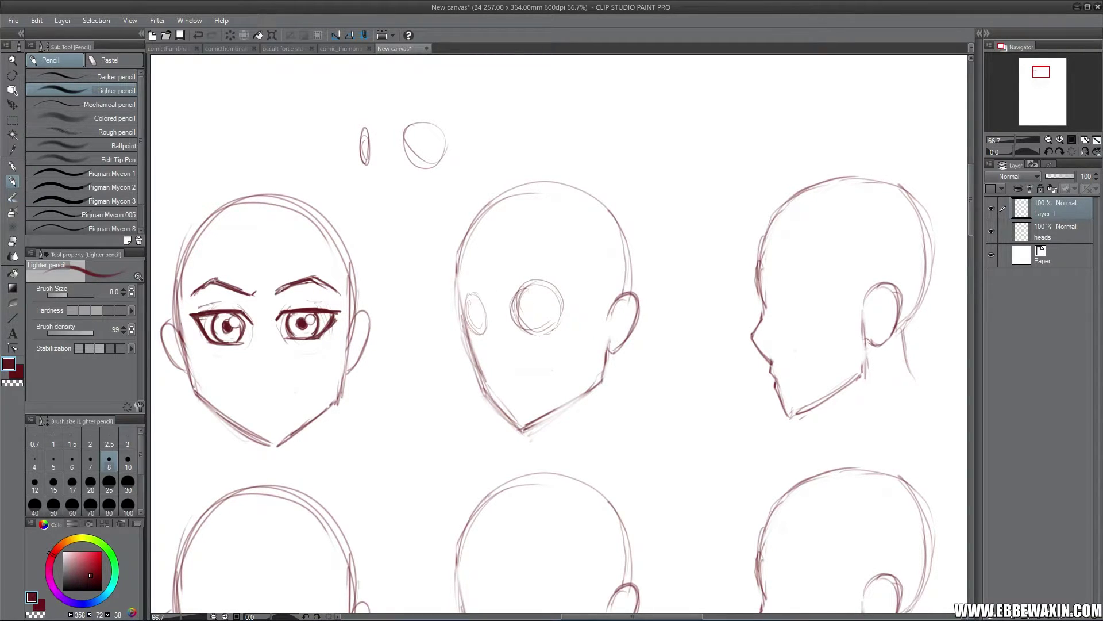
mouse_move(420, 120)
mouse_down()
mouse_move(402, 150)
mouse_move(443, 131)
mouse_move(436, 162)
mouse_up()
Step: Draw angled eyebrows and dark upper lid lines over the guide shapes on the three-quarter head
mouse_move(458, 277)
mouse_down()
mouse_move(482, 280)
mouse_move(537, 249)
mouse_move(526, 262)
mouse_move(576, 272)
mouse_up()
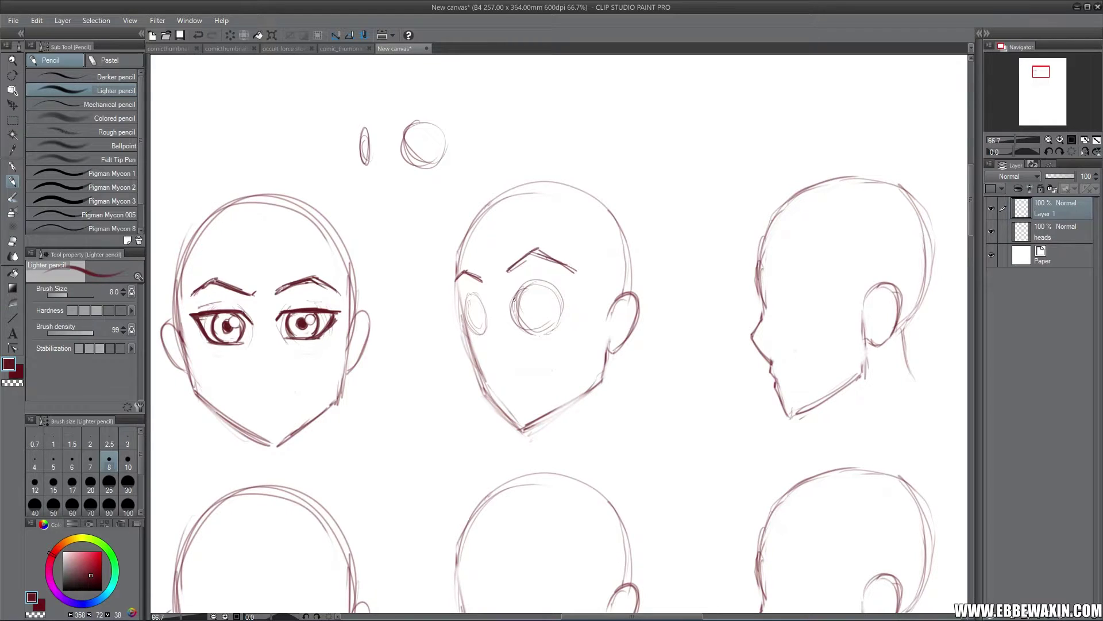
mouse_move(510, 300)
mouse_down()
mouse_move(559, 290)
mouse_move(514, 298)
mouse_move(567, 289)
mouse_up()
drag(466, 301, 482, 307)
mouse_move(478, 304)
mouse_down()
mouse_move(488, 310)
mouse_move(478, 306)
mouse_up()
mouse_move(460, 299)
mouse_down()
mouse_move(471, 304)
mouse_move(462, 301)
mouse_up()
drag(564, 293, 569, 295)
Step: Complete the lower lids and corners of the three-quarter eyes, and erase the guide shapes around them
drag(516, 325, 555, 313)
mouse_move(560, 311)
mouse_down()
mouse_move(537, 318)
mouse_move(558, 311)
mouse_up()
drag(568, 295, 560, 308)
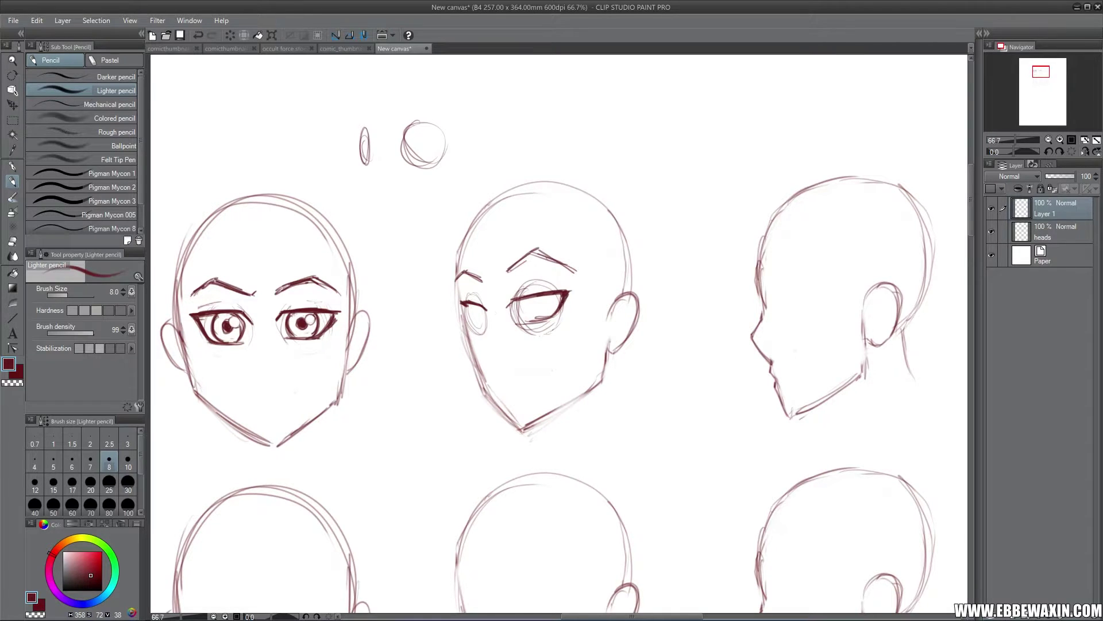
mouse_move(466, 306)
mouse_down()
mouse_move(463, 316)
mouse_move(487, 324)
mouse_move(466, 317)
mouse_up()
click(13, 240)
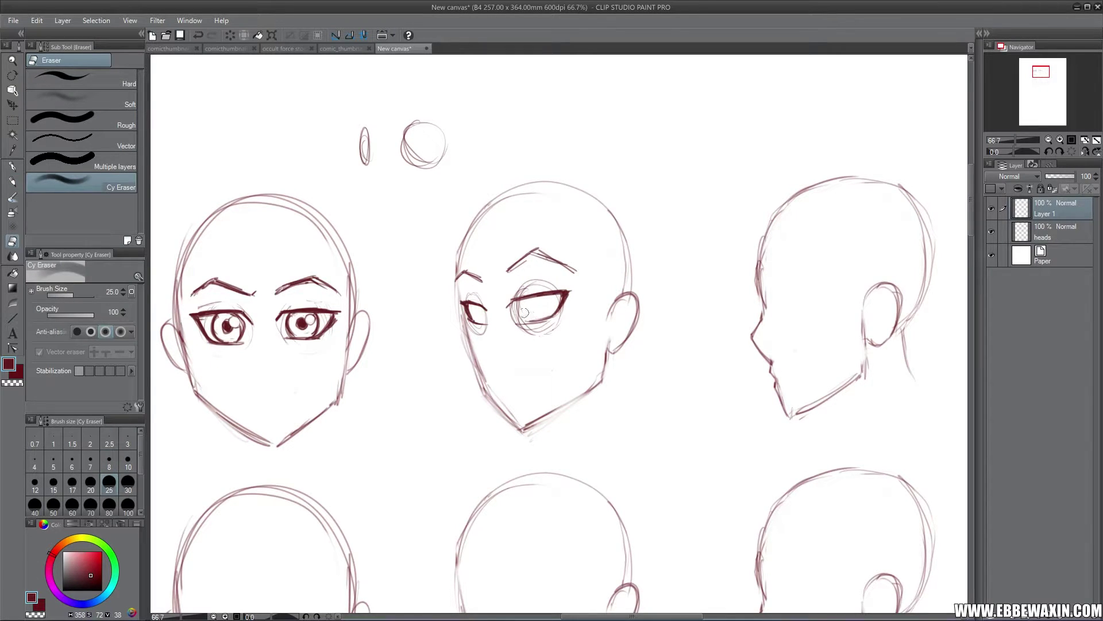
mouse_move(524, 312)
mouse_down()
mouse_move(554, 323)
mouse_move(566, 308)
mouse_move(548, 329)
mouse_move(473, 332)
mouse_move(484, 315)
mouse_move(478, 329)
mouse_move(488, 328)
mouse_move(493, 304)
mouse_move(480, 297)
mouse_move(554, 281)
mouse_up()
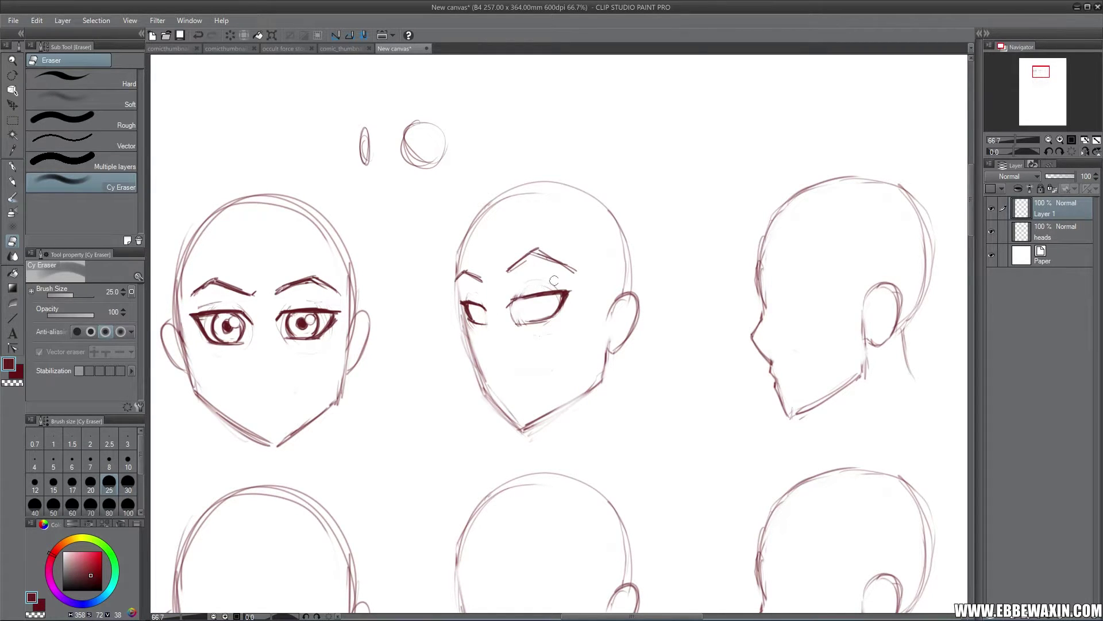
Step: Draw irises and dark pupils in both eyes of the three-quarter head and extend the far eyebrow
click(13, 181)
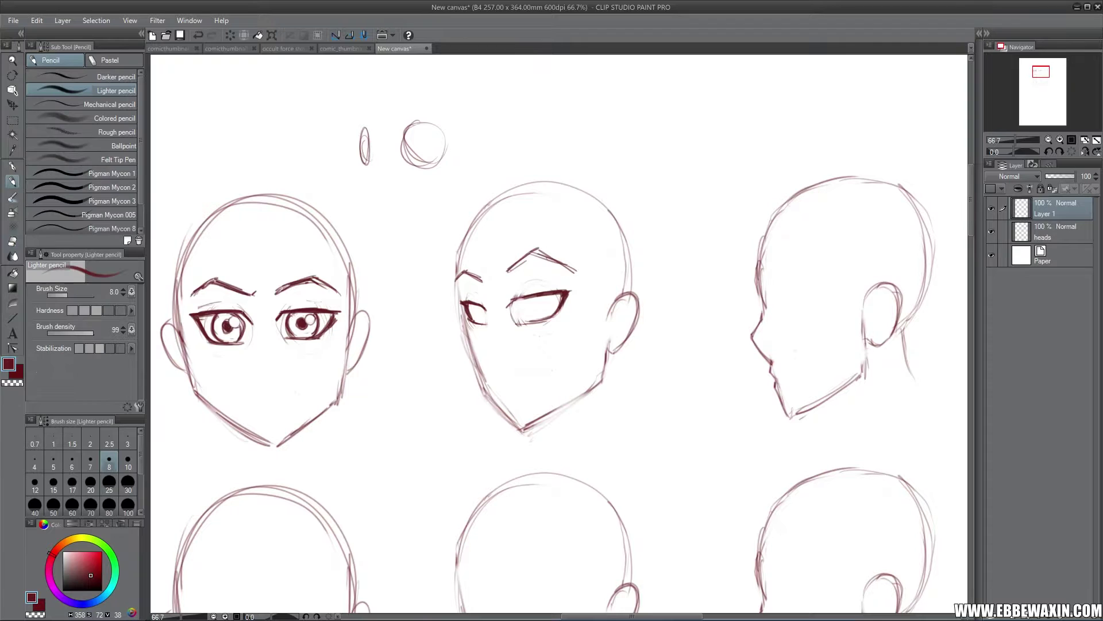
mouse_move(512, 300)
mouse_down()
mouse_move(532, 295)
mouse_move(483, 282)
mouse_up()
mouse_move(526, 299)
mouse_down()
mouse_move(525, 321)
mouse_move(555, 310)
mouse_move(524, 320)
mouse_up()
mouse_move(533, 304)
mouse_down()
mouse_move(543, 298)
mouse_move(546, 310)
mouse_move(479, 314)
mouse_up()
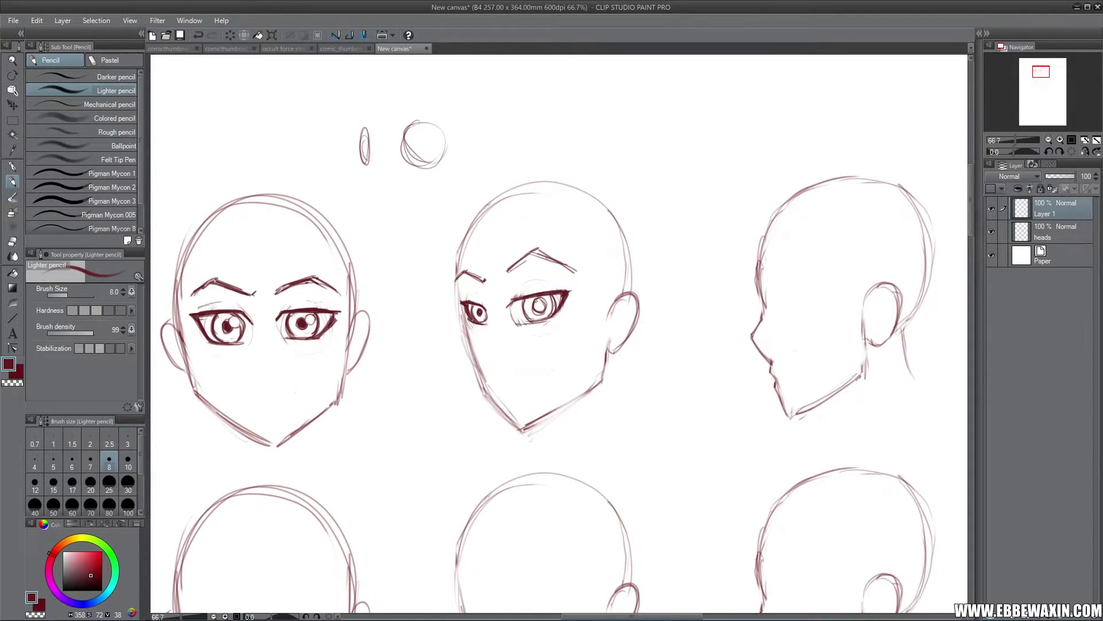
mouse_move(536, 300)
mouse_down()
mouse_move(480, 315)
mouse_move(540, 302)
mouse_up()
Step: Reduce the eraser's brush size to 10
key(e)
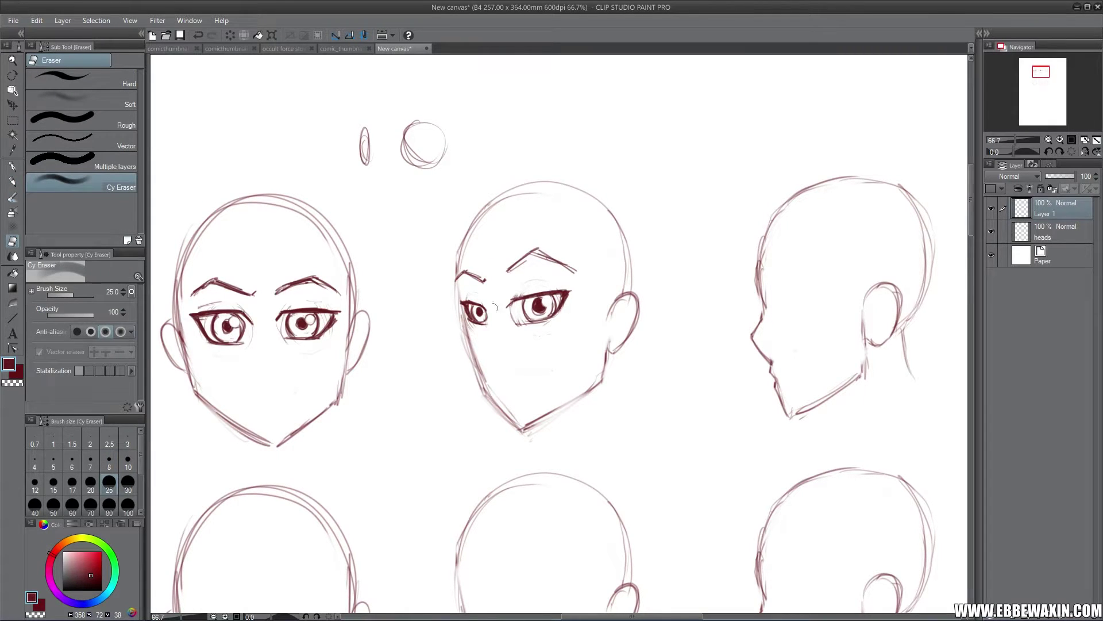
key(bracketleft)
key(bracketleft)
key(bracketleft)
key(bracketleft)
key(bracketleft)
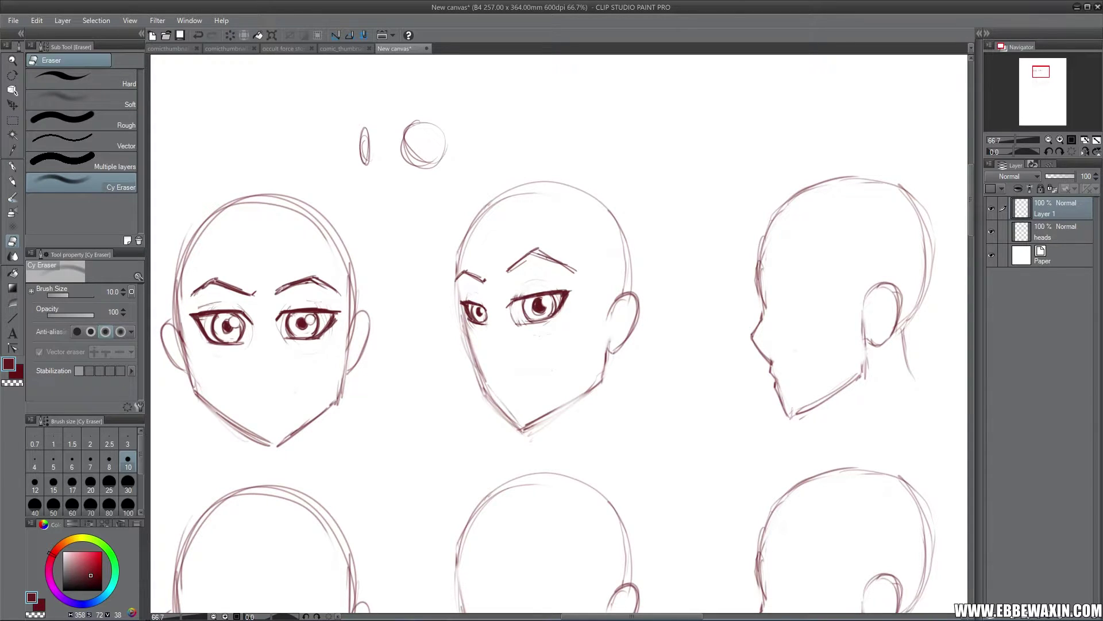
Step: Sketch a narrow ellipse and a circle above the top-row profile head, and cross both shapes out
click(12, 182)
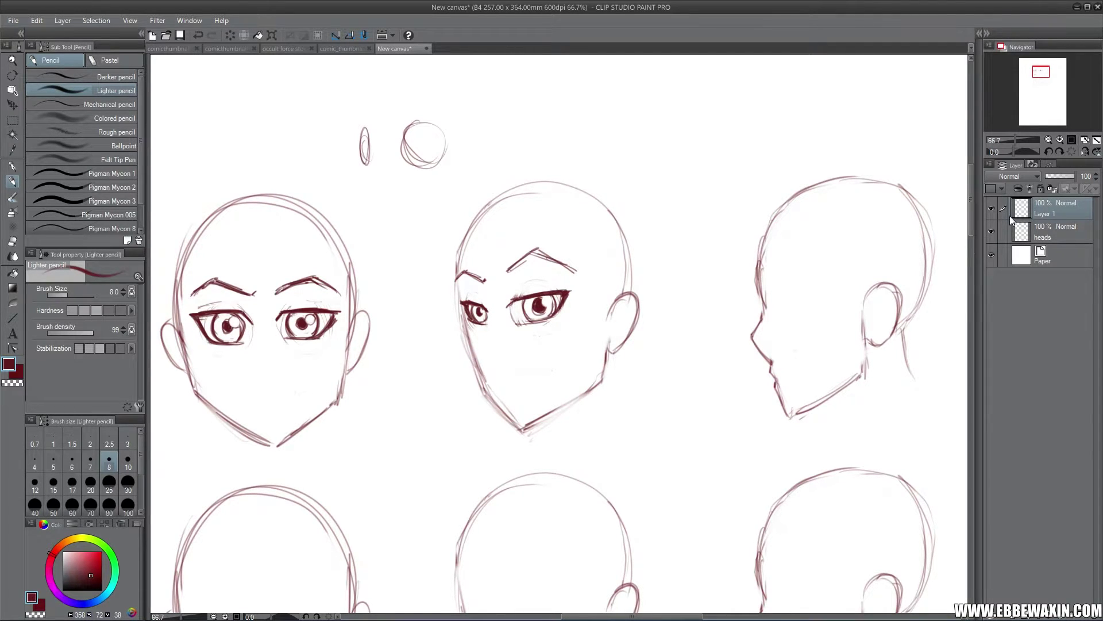
drag(1043, 72, 1049, 71)
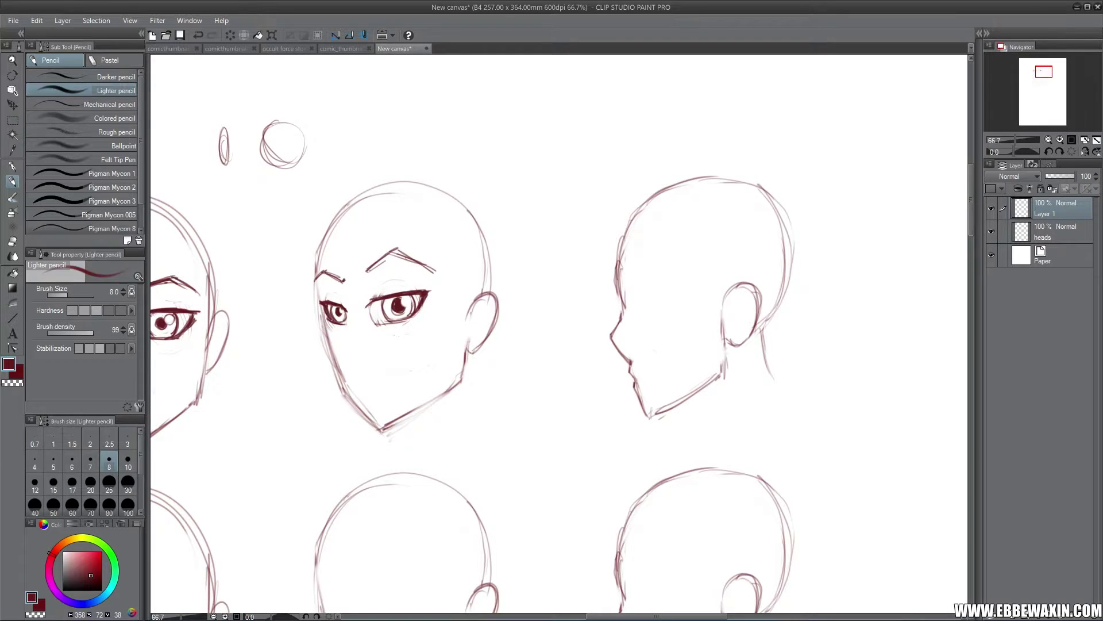
drag(573, 111, 598, 110)
mouse_move(533, 120)
mouse_down()
mouse_move(529, 141)
mouse_move(534, 112)
mouse_up()
drag(602, 106, 564, 148)
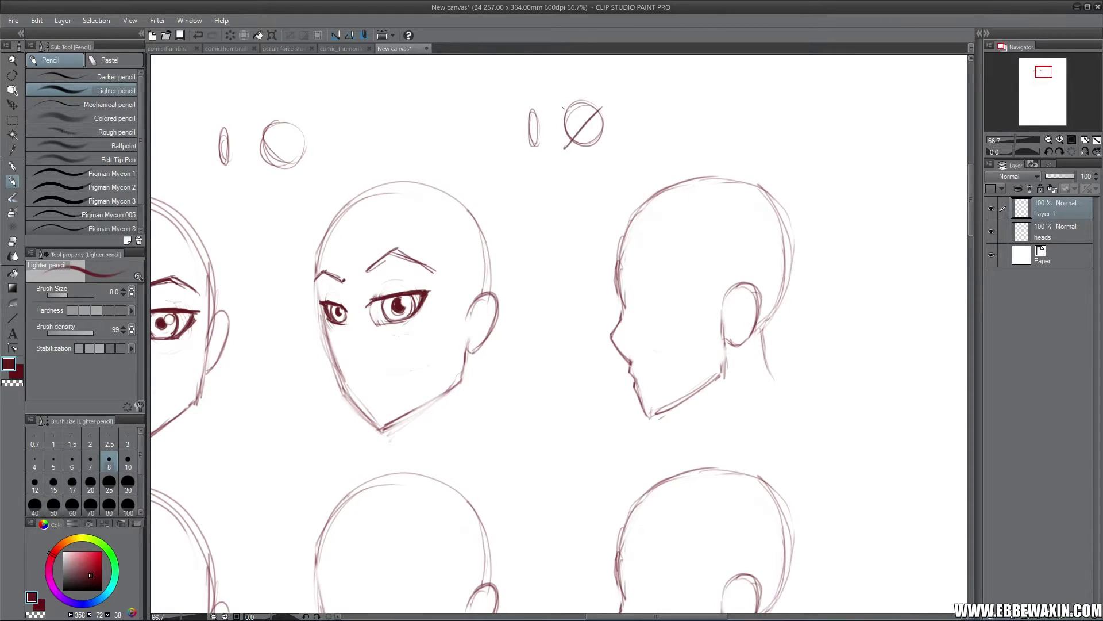
drag(561, 104, 603, 138)
drag(520, 147, 544, 120)
drag(523, 122, 540, 142)
Step: Draw a wedge-shaped eye and an angled eyebrow on the profile head, and darken its contour from nose to chin
mouse_move(624, 270)
mouse_down()
mouse_move(685, 267)
mouse_move(636, 282)
mouse_move(636, 311)
mouse_up()
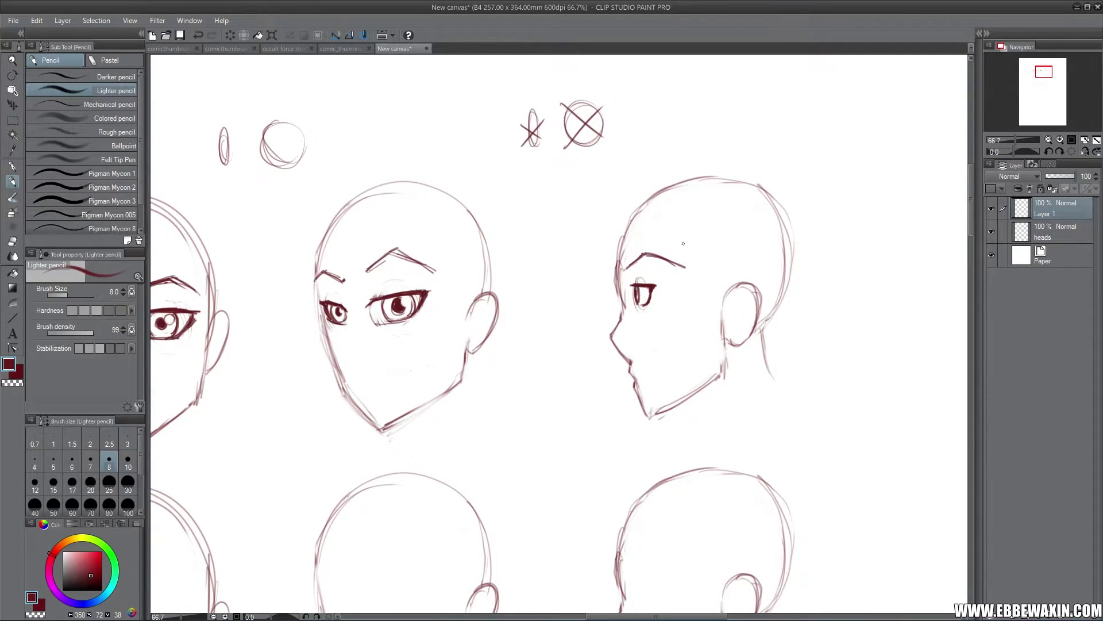
mouse_move(621, 310)
mouse_down()
mouse_move(615, 344)
mouse_move(651, 418)
mouse_up()
Step: Sketch two eye guide circles and inward-slanting upper lid lines on the second-row front-view head
drag(1047, 69, 1040, 76)
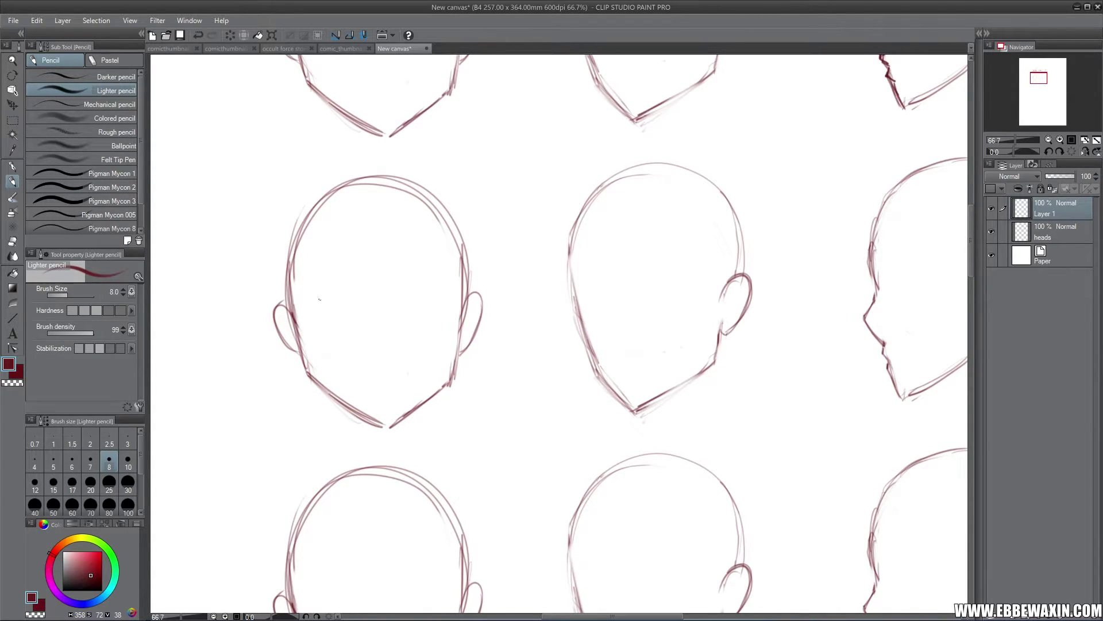
drag(319, 299, 316, 331)
drag(344, 287, 340, 330)
mouse_move(419, 283)
mouse_down()
mouse_move(414, 334)
mouse_move(425, 334)
mouse_up()
mouse_move(313, 303)
mouse_down()
mouse_move(360, 309)
mouse_move(446, 293)
mouse_up()
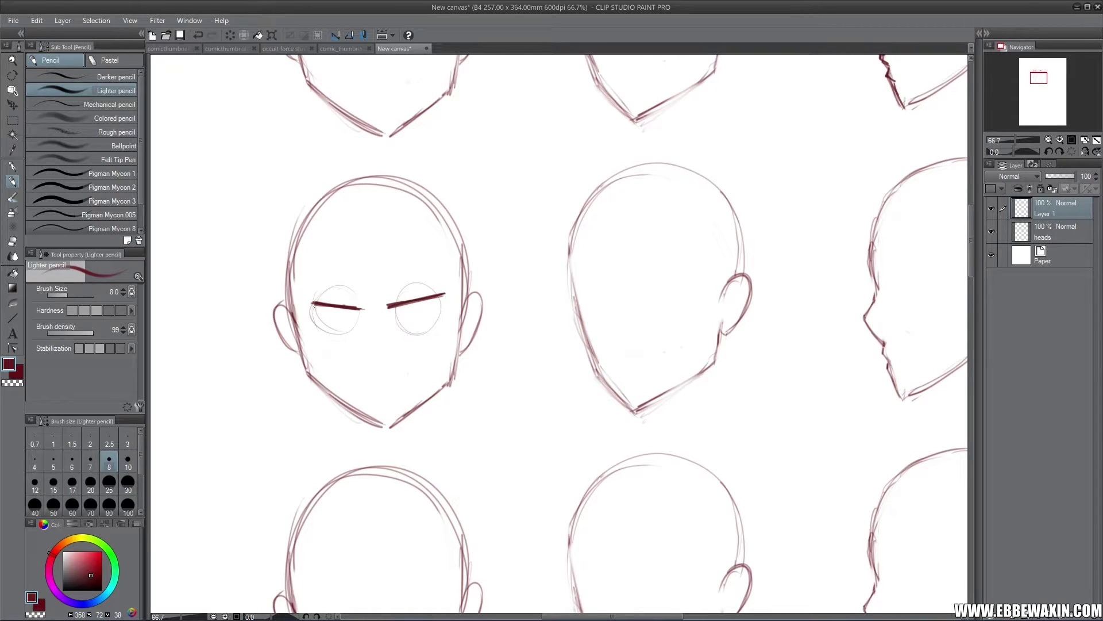
Step: Thicken the corners of the slanted lids and draw the lower lids to form narrow eyes on the second-row front-view head
mouse_move(315, 304)
mouse_down()
mouse_move(305, 303)
mouse_move(360, 316)
mouse_move(304, 301)
mouse_up()
drag(393, 312, 383, 311)
click(12, 241)
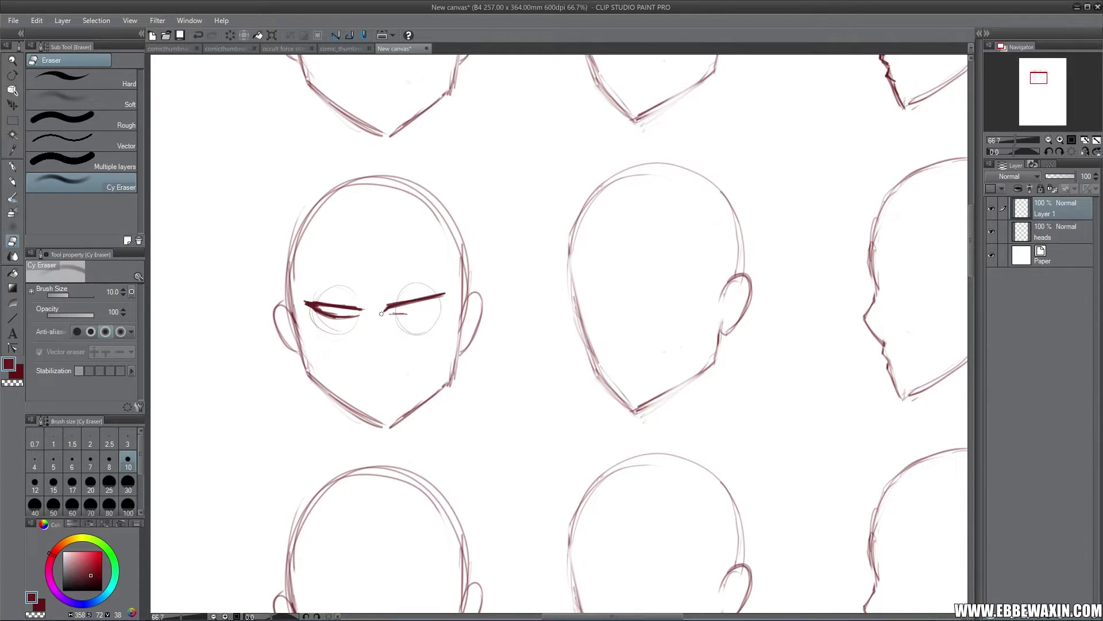
click(12, 182)
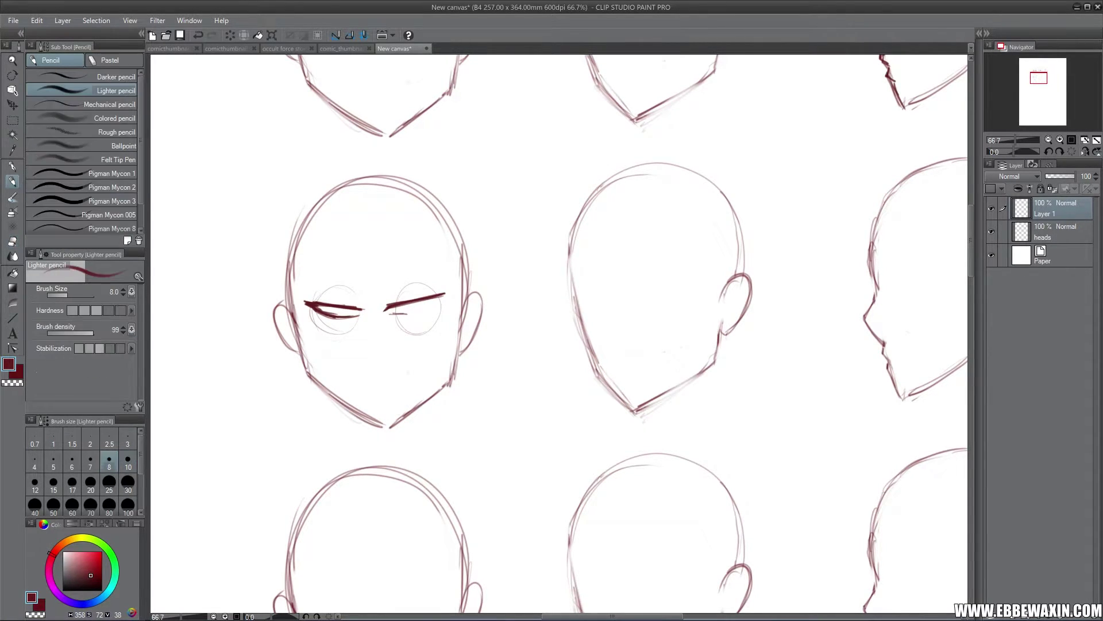
drag(401, 312, 445, 296)
Step: Darken the outer corners and draw small, partly covered irises in both narrow eyes
drag(319, 303, 333, 304)
drag(435, 299, 434, 306)
drag(337, 308, 420, 308)
Step: Erase the guide circles around the narrow eyes with the eraser at size 30
click(17, 242)
click(128, 482)
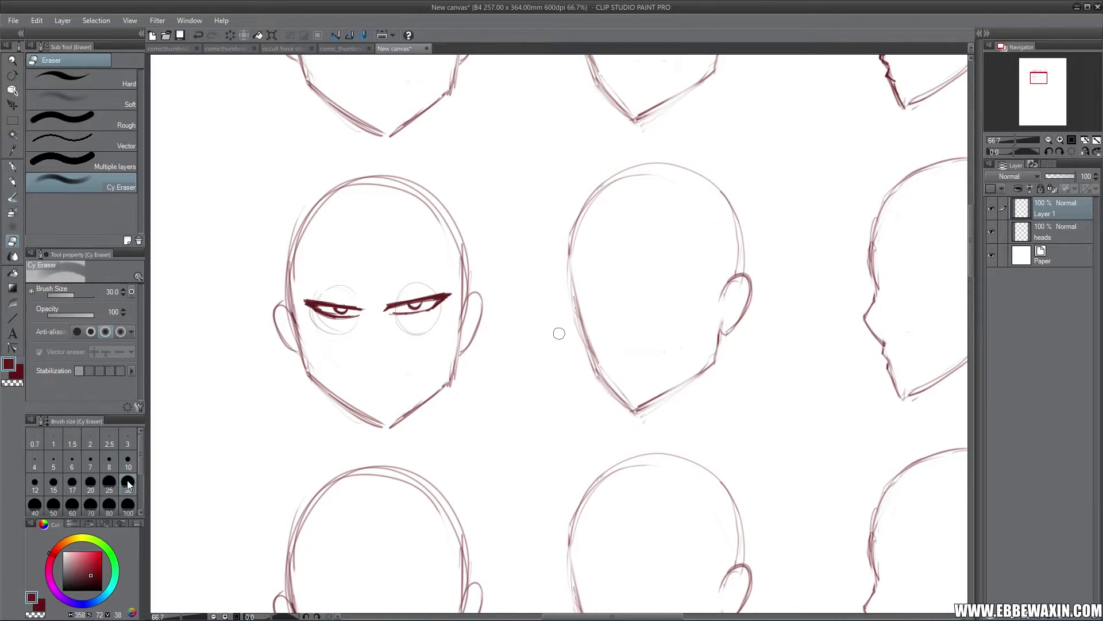
drag(353, 329, 337, 335)
mouse_move(410, 286)
mouse_down()
mouse_move(432, 286)
mouse_move(440, 312)
mouse_move(400, 326)
mouse_move(432, 304)
mouse_up()
Step: Add thin crease lines above and below both narrow eyes on the second-row front-view head and clean up their edges
key(p)
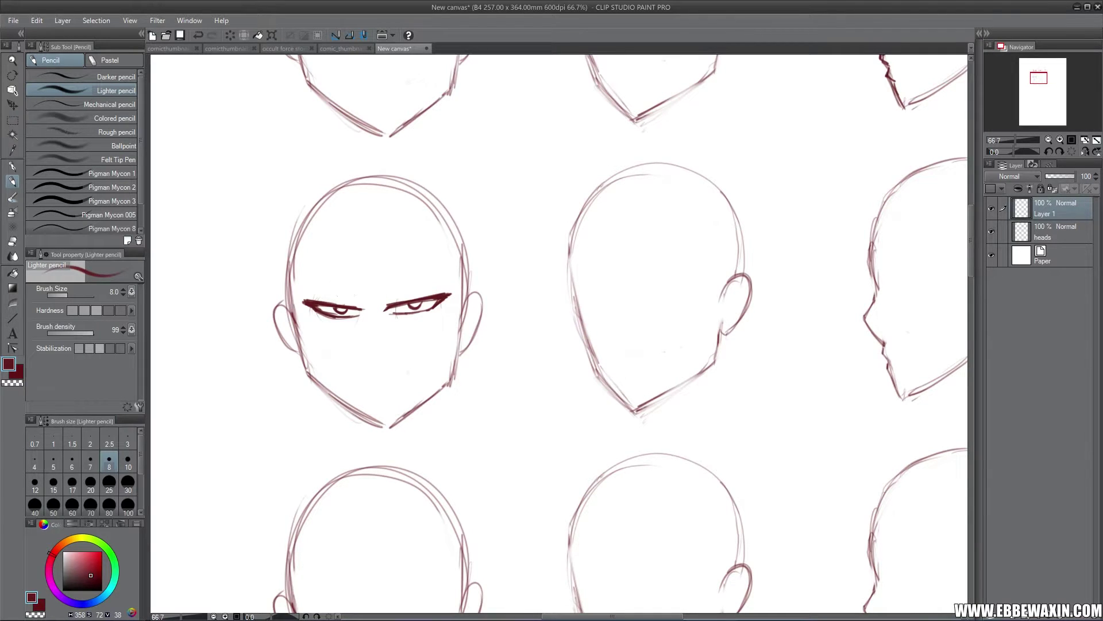
mouse_move(330, 300)
mouse_down()
mouse_move(440, 294)
mouse_move(347, 321)
mouse_move(408, 319)
mouse_up()
key(e)
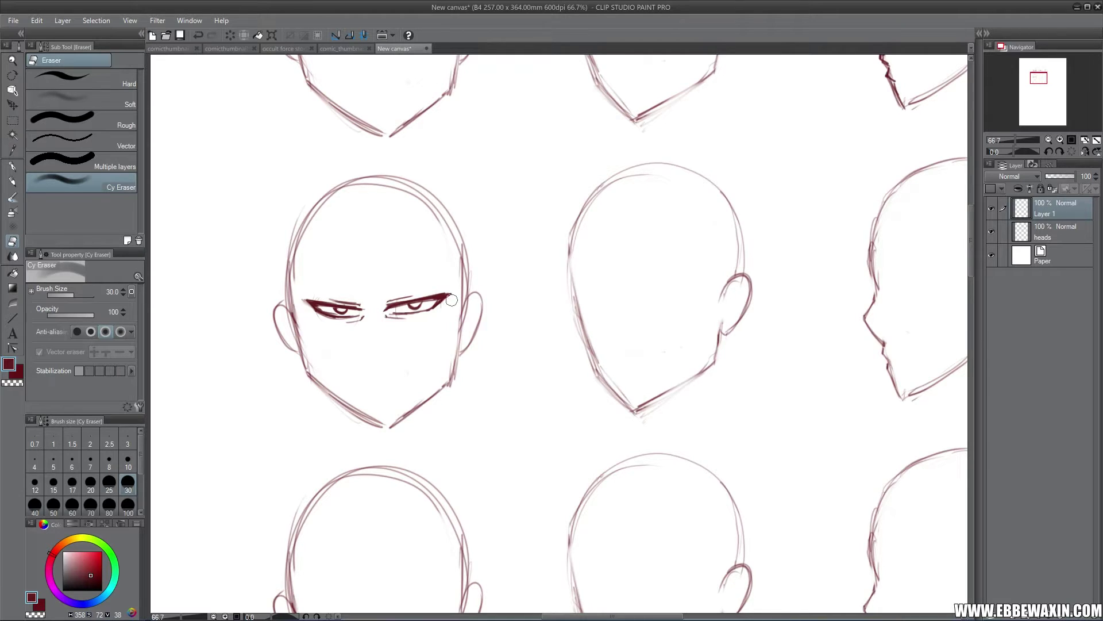
key(p)
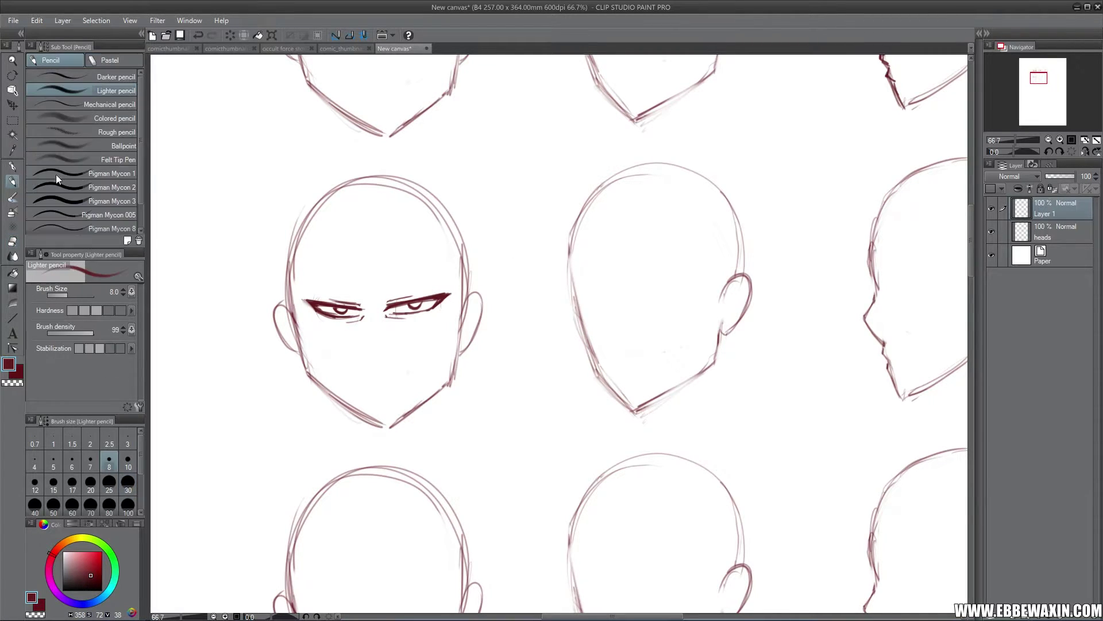
Step: Draw sharply angled eyebrows slanting down toward the nose above both narrow eyes of the second-row front-view head
mouse_move(300, 281)
mouse_down()
mouse_move(323, 269)
mouse_move(375, 300)
mouse_move(301, 280)
mouse_up()
key(e)
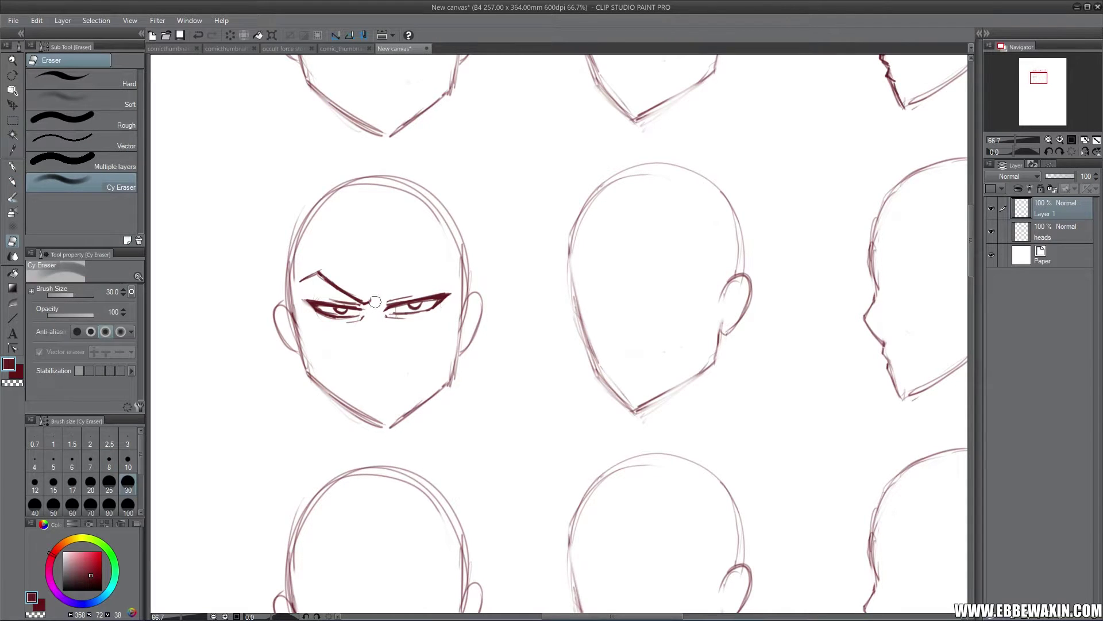
click(12, 181)
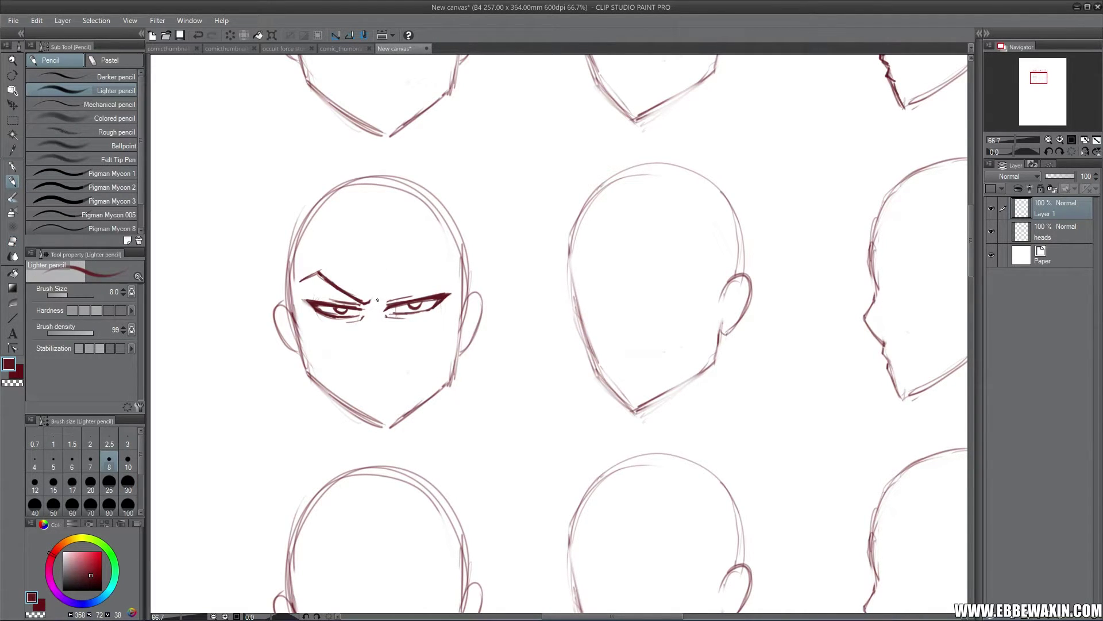
mouse_move(378, 302)
mouse_down()
mouse_move(431, 273)
mouse_move(459, 275)
mouse_move(383, 300)
mouse_move(423, 277)
mouse_up()
mouse_move(343, 359)
mouse_down()
mouse_move(427, 348)
mouse_move(345, 363)
mouse_up()
click(14, 242)
mouse_move(417, 351)
mouse_down()
mouse_move(339, 356)
mouse_move(425, 362)
mouse_up()
click(14, 183)
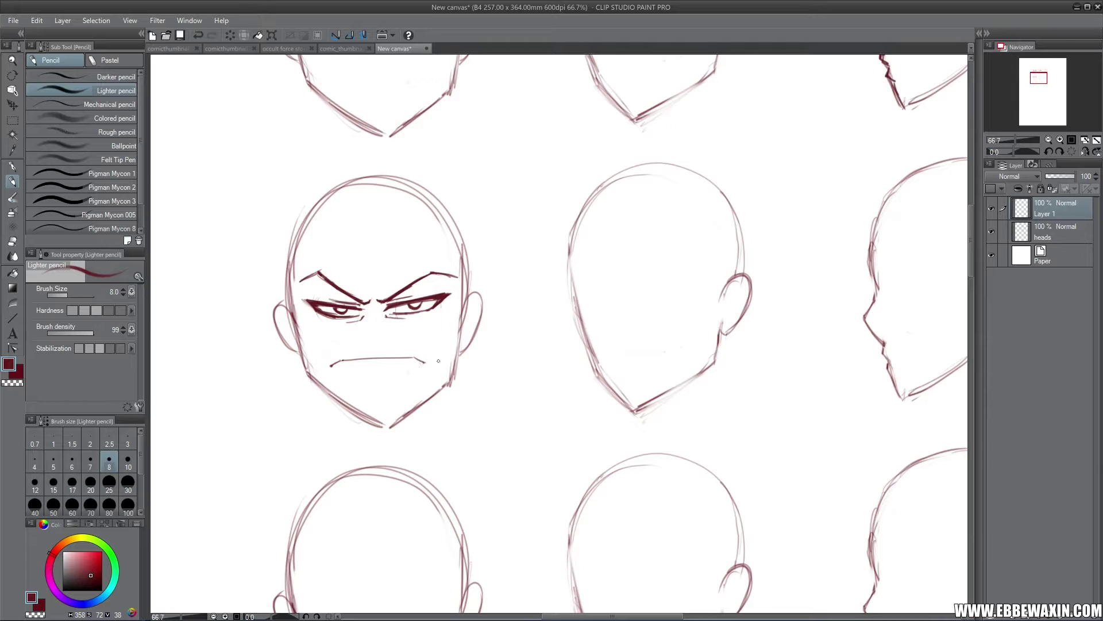
click(13, 242)
drag(335, 364, 432, 362)
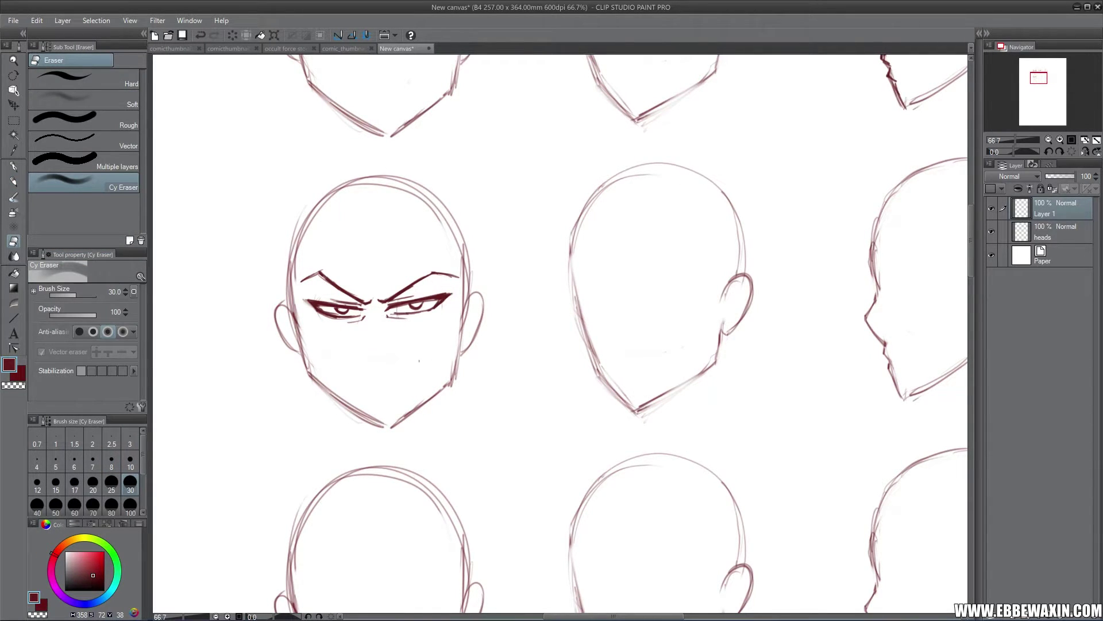
Step: Draw narrow, slanted eyes with angled brows and partly covered irises on the second-row three-quarter head
click(13, 182)
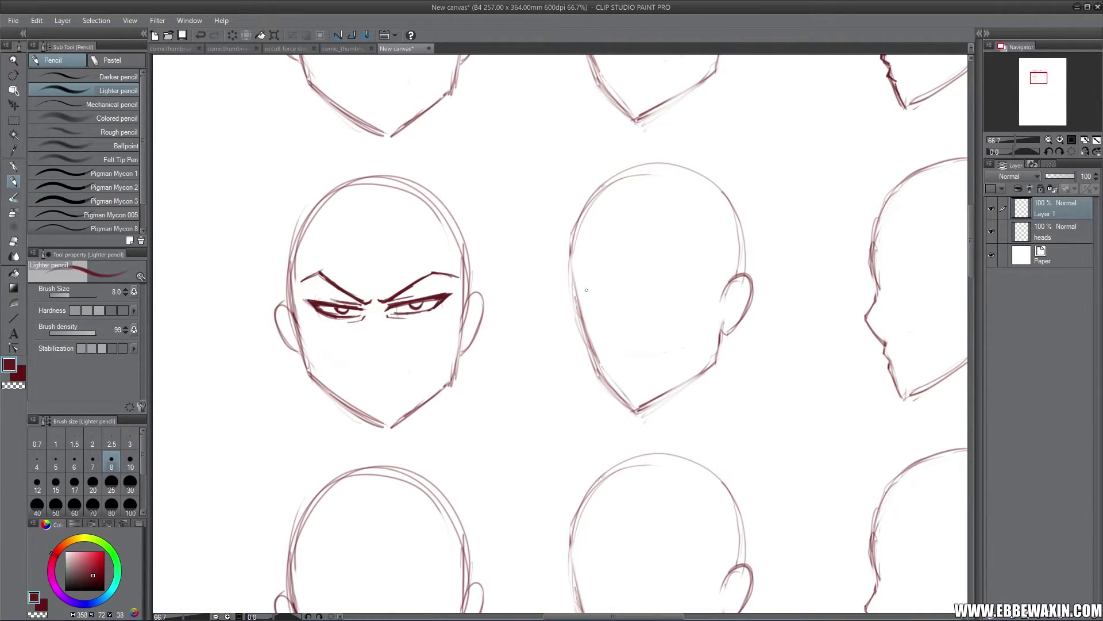
mouse_move(578, 289)
mouse_down()
mouse_move(575, 277)
mouse_move(609, 296)
mouse_move(680, 266)
mouse_move(700, 280)
mouse_move(678, 267)
mouse_move(640, 291)
mouse_move(688, 289)
mouse_move(637, 293)
mouse_move(682, 294)
mouse_move(691, 286)
mouse_move(599, 294)
mouse_up()
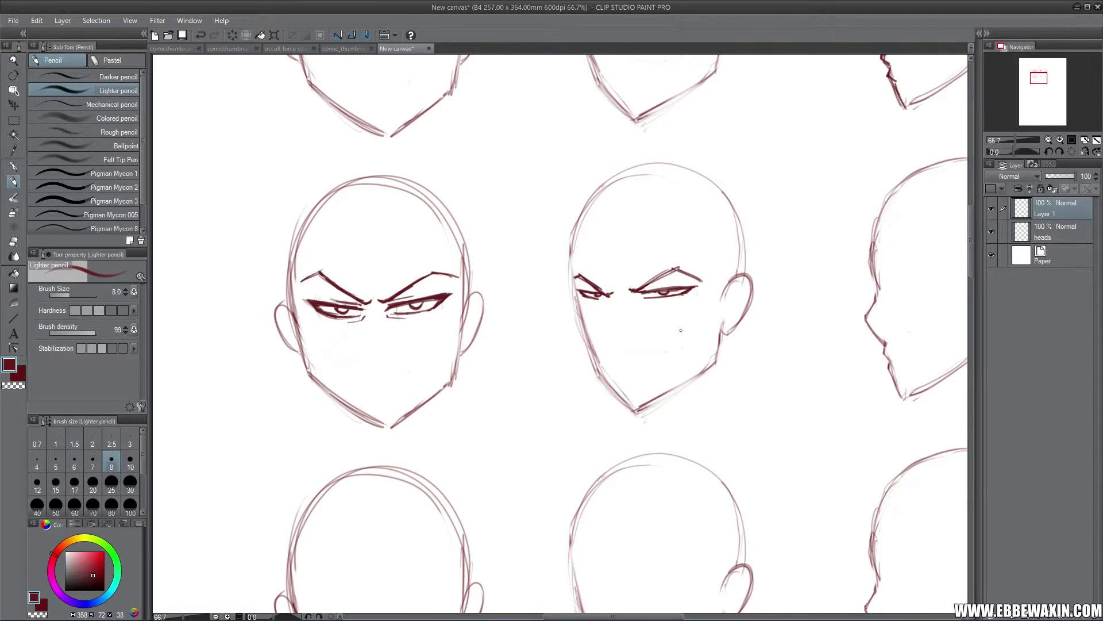
key(ctrl+z)
key(ctrl+z)
drag(669, 292, 672, 291)
drag(600, 296, 597, 294)
Step: Add lid creases, lines under the eyes and small frown wrinkles between the brows on the second-row three-quarter head
drag(661, 282, 695, 282)
drag(649, 292, 696, 284)
drag(608, 304, 595, 304)
drag(632, 299, 647, 306)
drag(618, 294, 628, 293)
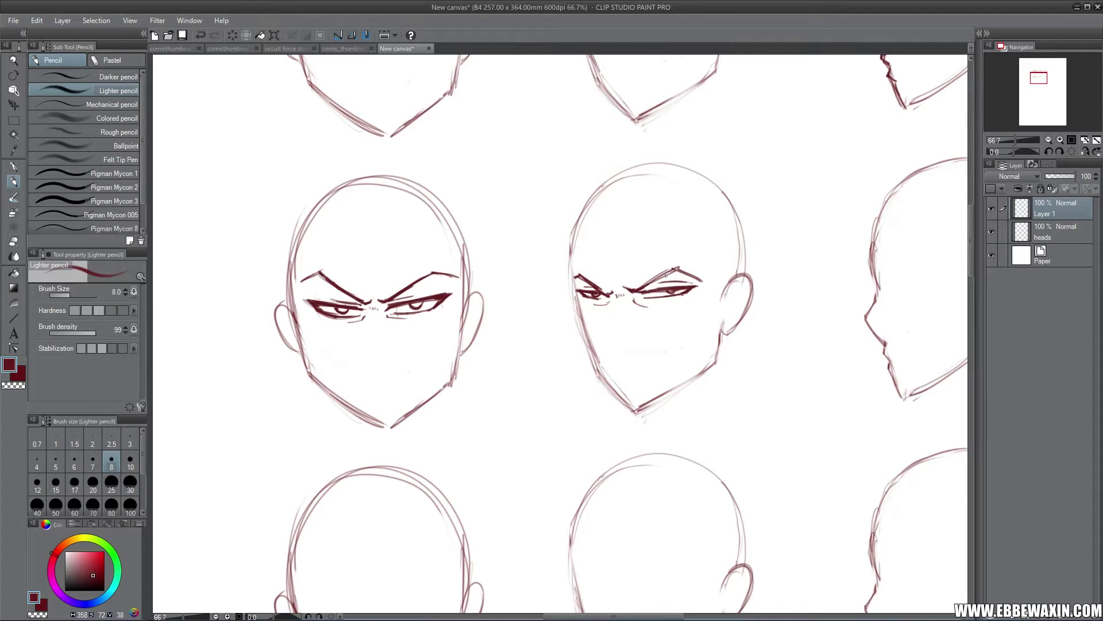
Step: Draw a narrow eye with an angled brow on the second-row profile head and darken its face contour
drag(1039, 78, 1043, 77)
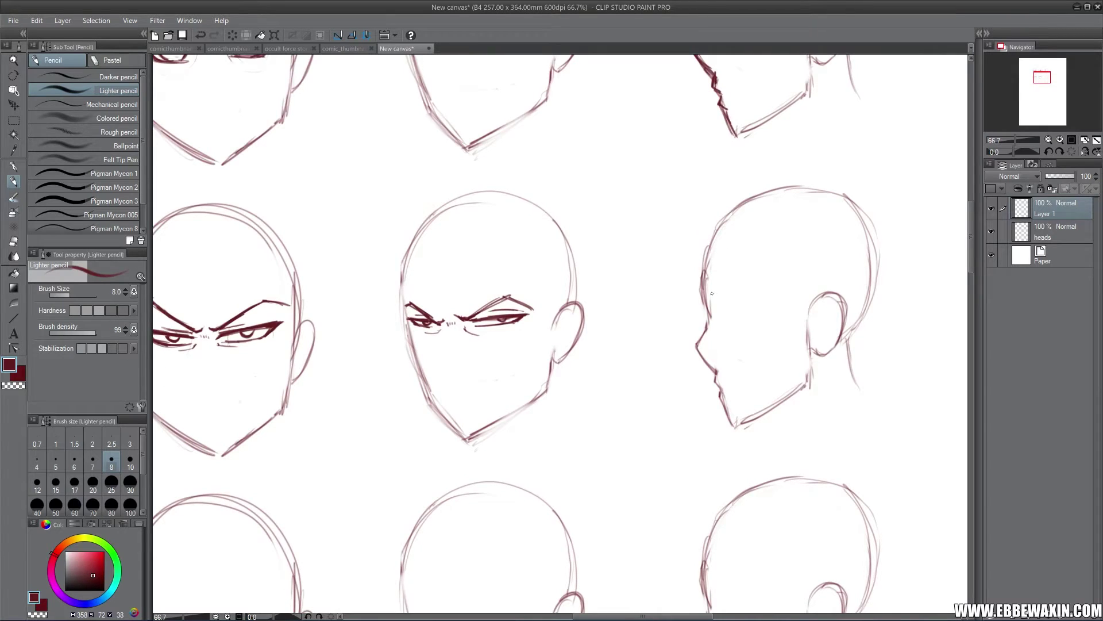
mouse_move(712, 294)
mouse_down()
mouse_move(736, 284)
mouse_move(774, 296)
mouse_move(711, 295)
mouse_up()
key(e)
mouse_move(719, 301)
mouse_down()
mouse_move(733, 291)
mouse_move(781, 297)
mouse_up()
click(15, 183)
mouse_move(712, 304)
mouse_down()
mouse_move(760, 298)
mouse_move(723, 311)
mouse_move(750, 300)
mouse_up()
mouse_move(707, 298)
mouse_down()
mouse_move(700, 277)
mouse_move(716, 305)
mouse_move(750, 276)
mouse_move(772, 282)
mouse_move(738, 293)
mouse_move(689, 349)
mouse_move(717, 367)
mouse_move(734, 427)
mouse_up()
Step: Sketch two large round eyes on the third-row front-view head and reinforce their outlines
drag(1043, 77, 1039, 81)
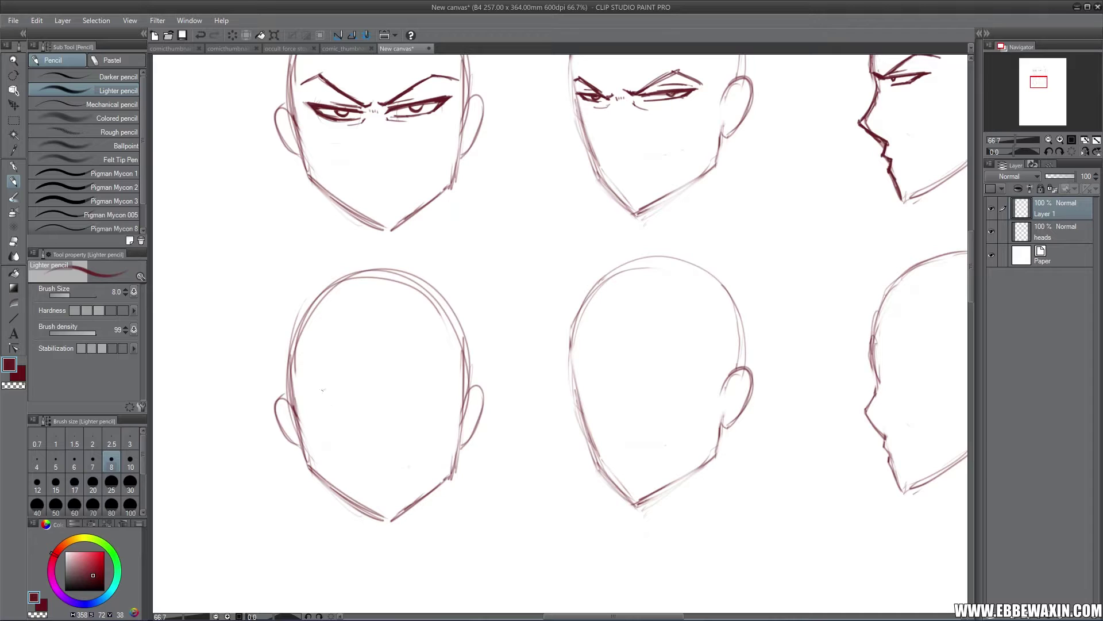
mouse_move(322, 390)
mouse_down()
mouse_move(352, 383)
mouse_move(327, 428)
mouse_up()
mouse_move(405, 382)
mouse_down()
mouse_move(425, 428)
mouse_move(439, 382)
mouse_up()
mouse_move(326, 402)
mouse_down()
mouse_move(332, 435)
mouse_move(334, 384)
mouse_up()
mouse_move(319, 402)
mouse_down()
mouse_move(354, 382)
mouse_move(358, 421)
mouse_move(328, 422)
mouse_move(363, 424)
mouse_up()
mouse_move(365, 425)
mouse_down()
mouse_move(344, 381)
mouse_move(395, 425)
mouse_up()
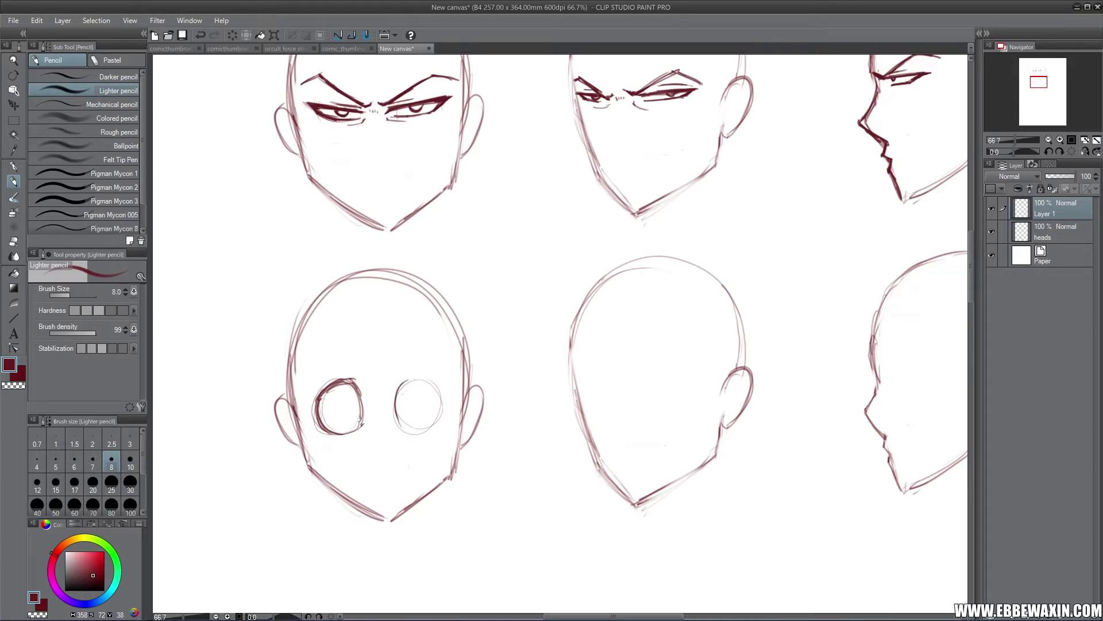
mouse_move(400, 380)
mouse_down()
mouse_move(432, 385)
mouse_move(443, 401)
mouse_move(432, 431)
mouse_up()
mouse_move(398, 383)
mouse_down()
mouse_move(395, 424)
mouse_move(426, 435)
mouse_move(438, 423)
mouse_up()
drag(443, 397, 438, 425)
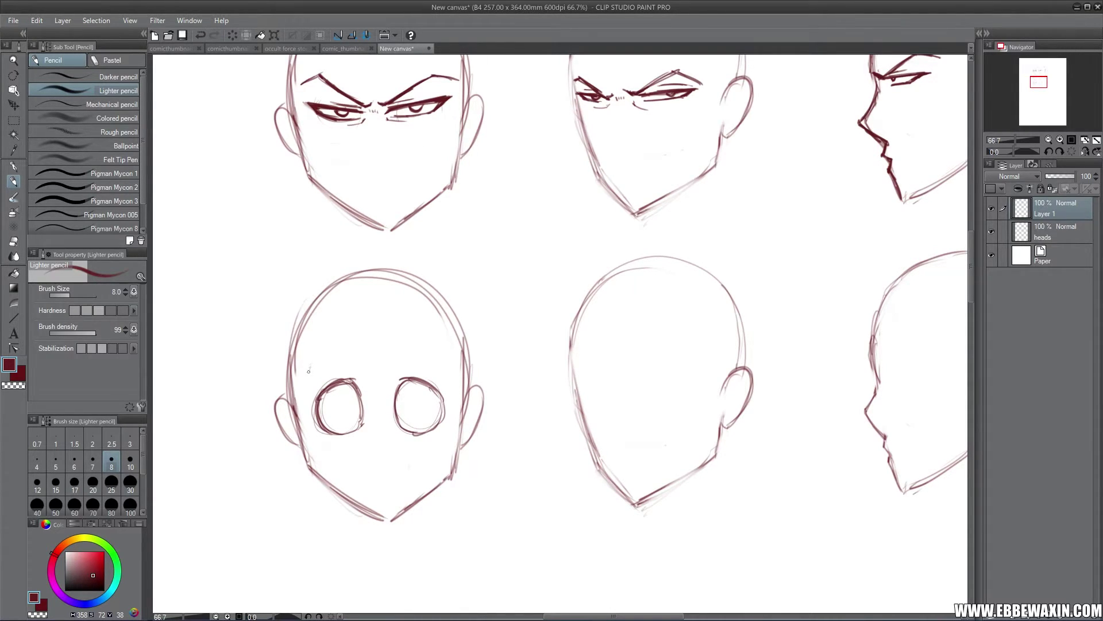
Step: Outline thick, raised eyebrows above both round eyes on the third-row front-view head
drag(308, 374, 347, 341)
mouse_move(306, 377)
mouse_down()
mouse_move(353, 352)
mouse_move(338, 359)
mouse_up()
mouse_move(323, 364)
mouse_down()
mouse_move(359, 354)
mouse_move(358, 343)
mouse_move(311, 360)
mouse_up()
mouse_move(312, 368)
mouse_down()
mouse_move(334, 353)
mouse_move(439, 368)
mouse_move(436, 354)
mouse_move(449, 373)
mouse_move(443, 365)
mouse_up()
Step: Draw small round irises in both large eyes of the third-row front-view head and thicken the upper outlines
mouse_move(332, 407)
mouse_down()
mouse_move(336, 417)
mouse_move(348, 406)
mouse_move(339, 395)
mouse_up()
mouse_move(416, 397)
mouse_down()
mouse_move(415, 409)
mouse_move(426, 398)
mouse_move(410, 396)
mouse_up()
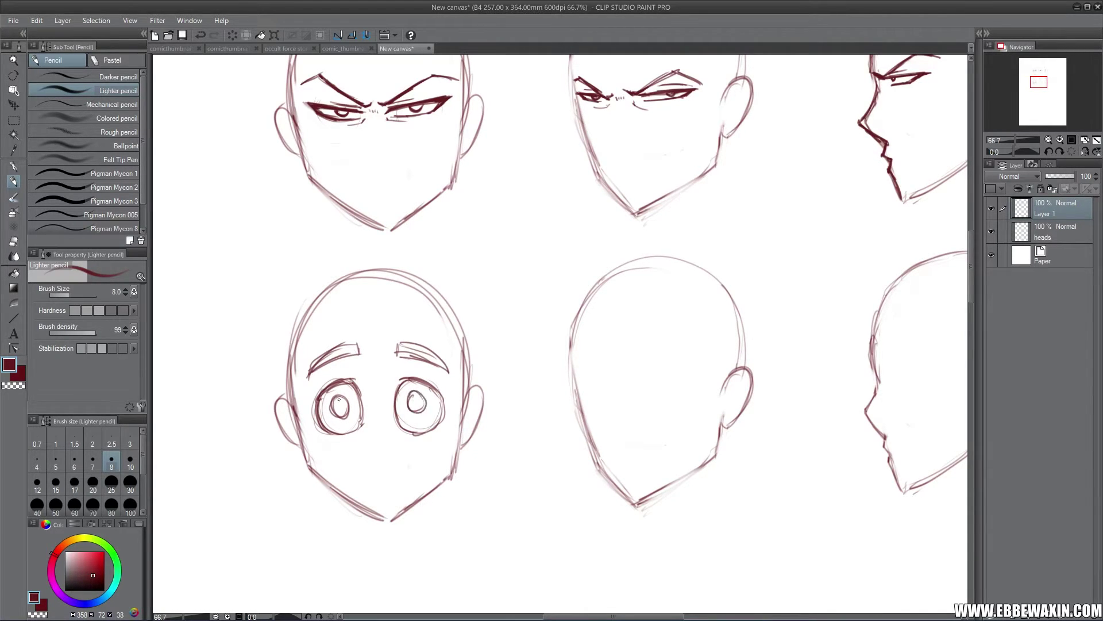
drag(335, 398, 336, 416)
mouse_move(321, 396)
mouse_down()
mouse_move(336, 380)
mouse_move(317, 410)
mouse_move(352, 378)
mouse_move(405, 378)
mouse_move(437, 388)
mouse_move(443, 409)
mouse_move(441, 397)
mouse_up()
Step: Fill the third-row front-view head's thick brows with hatching and sketch an open smile below the eyes
mouse_move(315, 366)
mouse_down()
mouse_move(362, 343)
mouse_move(417, 349)
mouse_move(447, 366)
mouse_up()
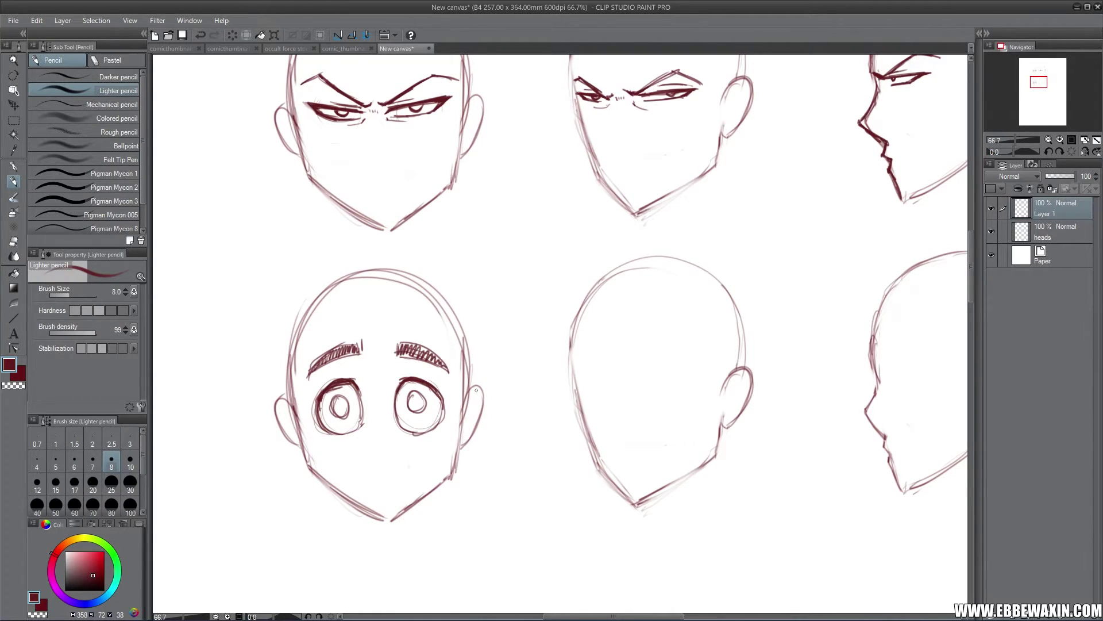
mouse_move(345, 462)
mouse_down()
mouse_move(404, 455)
mouse_move(403, 476)
mouse_move(347, 472)
mouse_move(382, 479)
mouse_up()
drag(315, 384, 328, 376)
drag(433, 374, 444, 389)
key(ctrl+z)
key(ctrl+z)
mouse_move(362, 433)
mouse_down()
mouse_move(335, 442)
mouse_move(406, 438)
mouse_up()
key(ctrl+z)
key(ctrl+z)
key(ctrl+z)
drag(317, 380, 337, 370)
drag(424, 372, 444, 382)
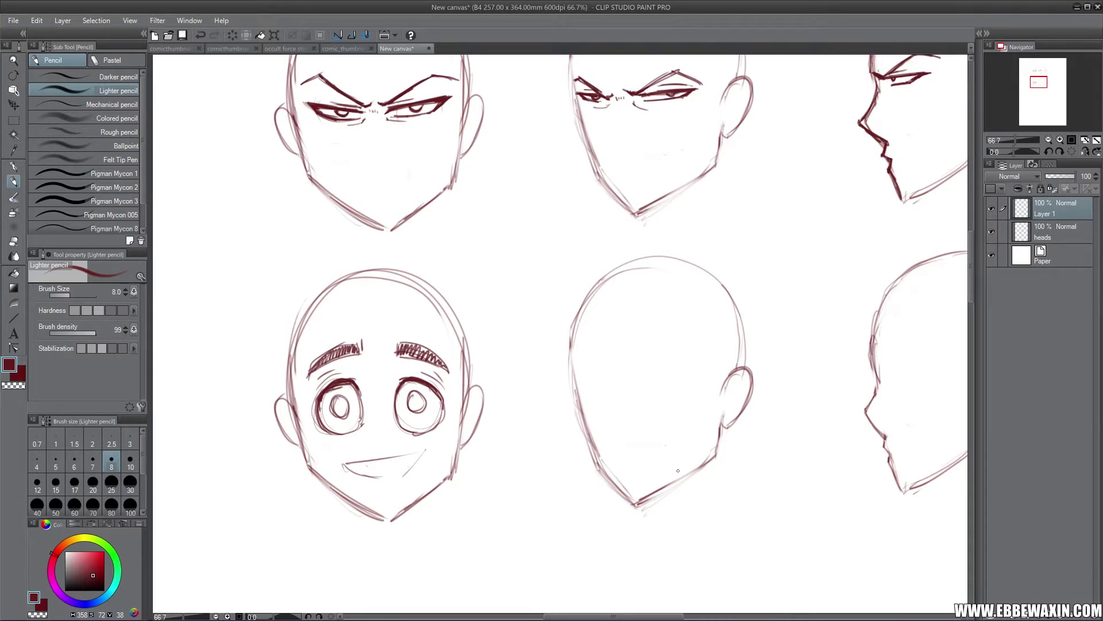
key(ctrl+z)
key(ctrl+z)
key(ctrl+z)
Step: Sketch a narrow far eye and a wide near eye with thick brow outlines on the third-row three-quarter head
mouse_move(584, 390)
mouse_down()
mouse_move(588, 405)
mouse_move(591, 373)
mouse_move(604, 402)
mouse_move(593, 411)
mouse_move(679, 396)
mouse_move(642, 405)
mouse_move(676, 373)
mouse_move(655, 419)
mouse_move(683, 407)
mouse_move(639, 413)
mouse_move(684, 382)
mouse_move(648, 419)
mouse_up()
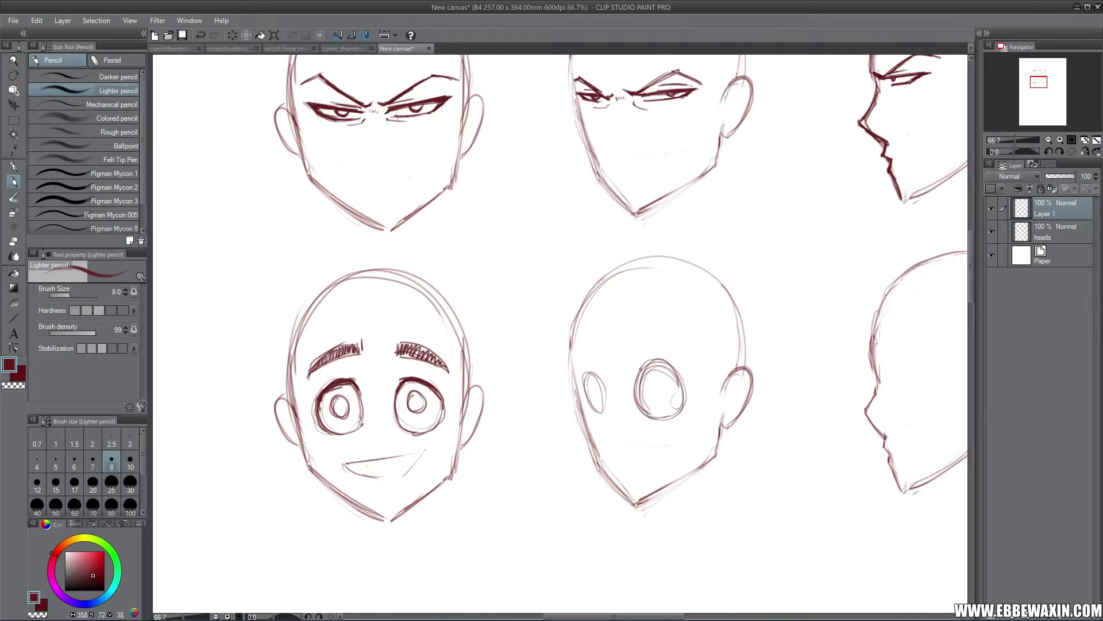
drag(641, 369, 641, 412)
mouse_move(579, 388)
mouse_down()
mouse_move(591, 414)
mouse_move(588, 339)
mouse_move(573, 359)
mouse_move(599, 349)
mouse_move(572, 359)
mouse_up()
mouse_move(635, 323)
mouse_down()
mouse_move(640, 343)
mouse_move(629, 342)
mouse_move(689, 353)
mouse_up()
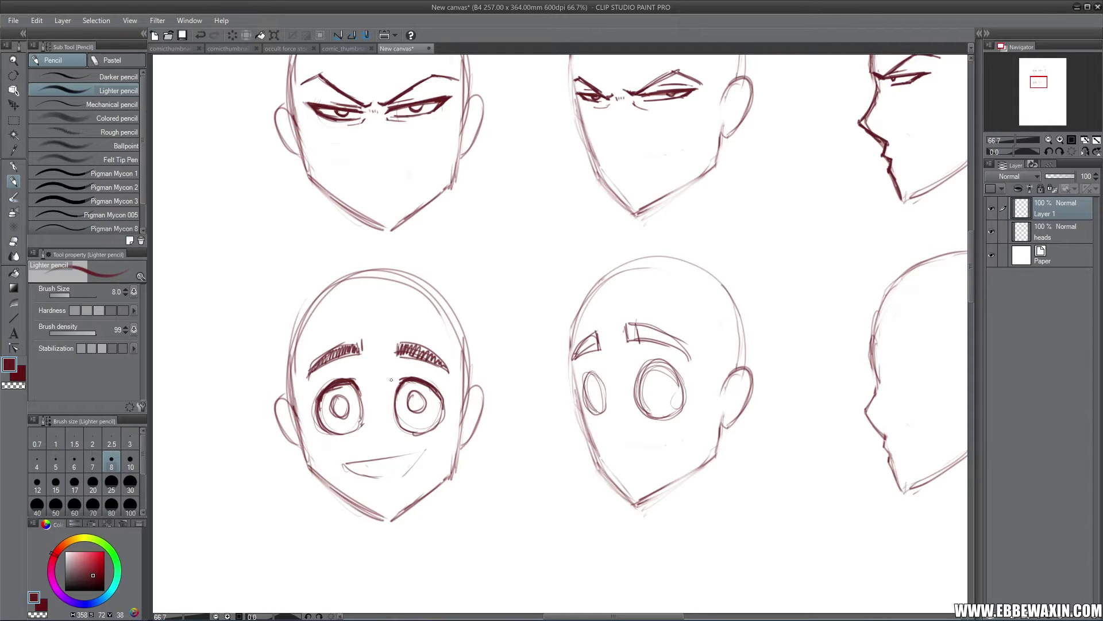
click(21, 377)
click(106, 595)
drag(91, 571, 99, 562)
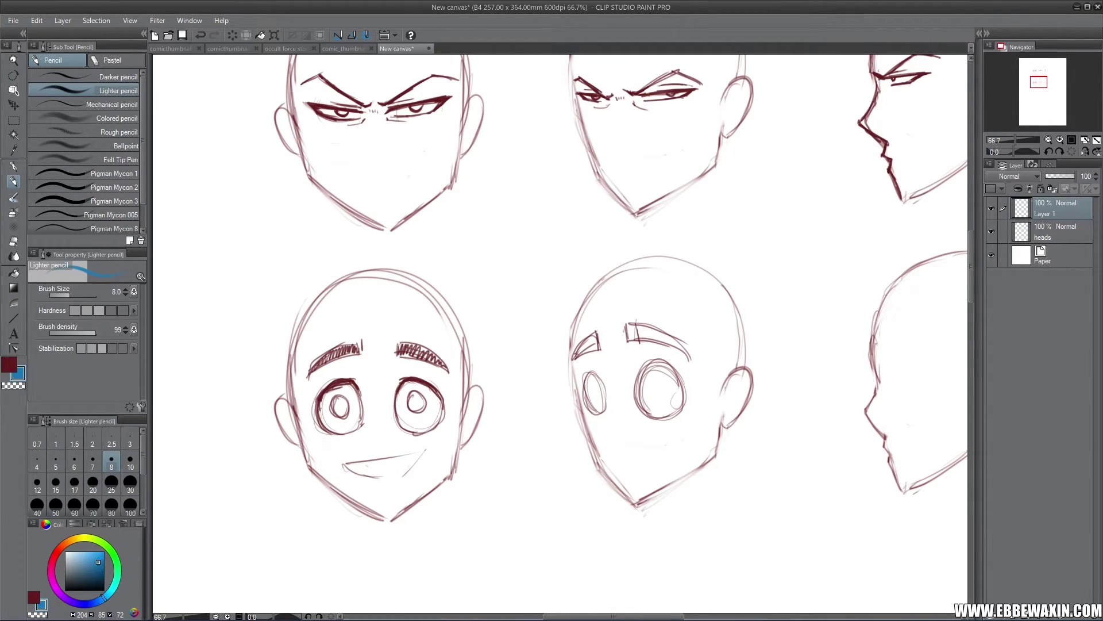
drag(390, 346, 391, 357)
drag(389, 339, 392, 428)
mouse_move(394, 433)
mouse_down()
mouse_move(393, 378)
mouse_move(421, 336)
mouse_move(455, 362)
mouse_move(446, 428)
mouse_move(405, 442)
mouse_move(394, 417)
mouse_up()
drag(449, 393, 455, 367)
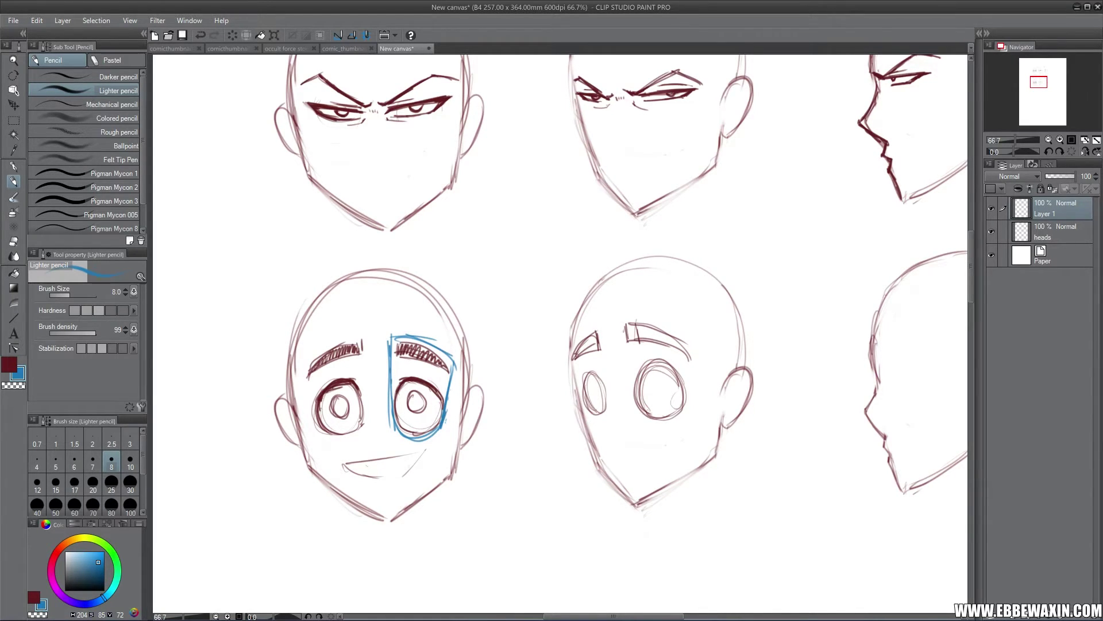
key(ctrl+z)
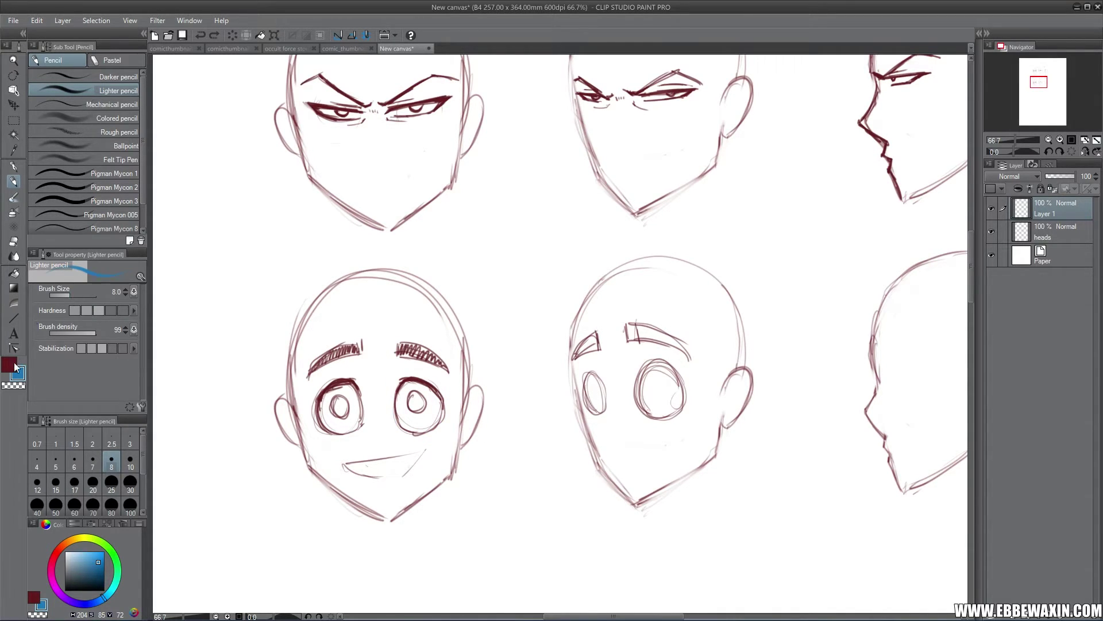
key(x)
Step: Hatch both brows of the third-row three-quarter head, then draw round irises and thicken the upper eye outlines
mouse_move(576, 357)
mouse_down()
mouse_move(596, 336)
mouse_move(636, 332)
mouse_move(692, 358)
mouse_up()
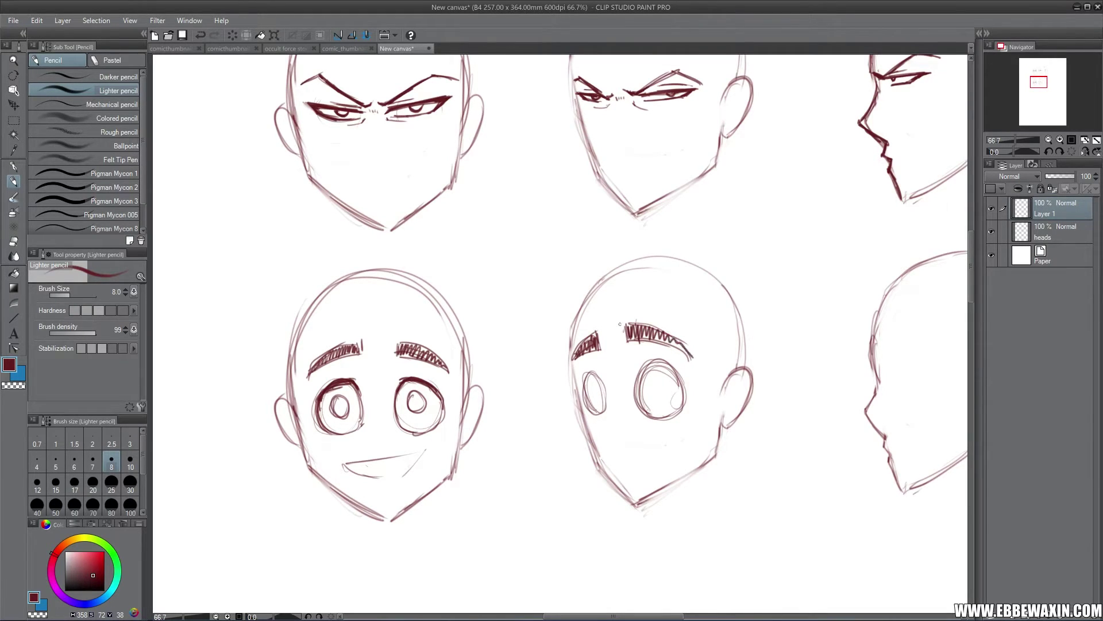
drag(623, 323, 619, 334)
drag(658, 380, 656, 398)
key(ctrl+z)
key(ctrl+z)
key(ctrl+z)
mouse_move(656, 377)
mouse_down()
mouse_move(671, 381)
mouse_move(651, 391)
mouse_move(661, 372)
mouse_up()
mouse_move(590, 380)
mouse_down()
mouse_move(592, 396)
mouse_move(599, 377)
mouse_move(588, 389)
mouse_move(664, 360)
mouse_move(683, 388)
mouse_move(665, 361)
mouse_up()
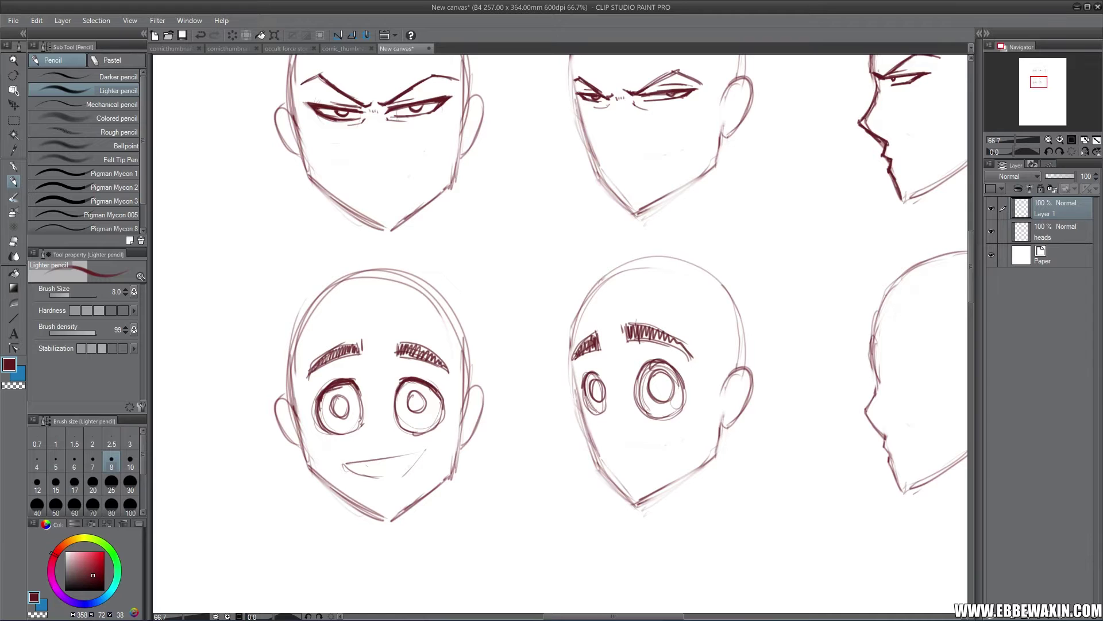
Step: Draw an oval eye with iris and a thick hatched brow on the third-row profile head, and darken its face contour
drag(1039, 80, 1038, 79)
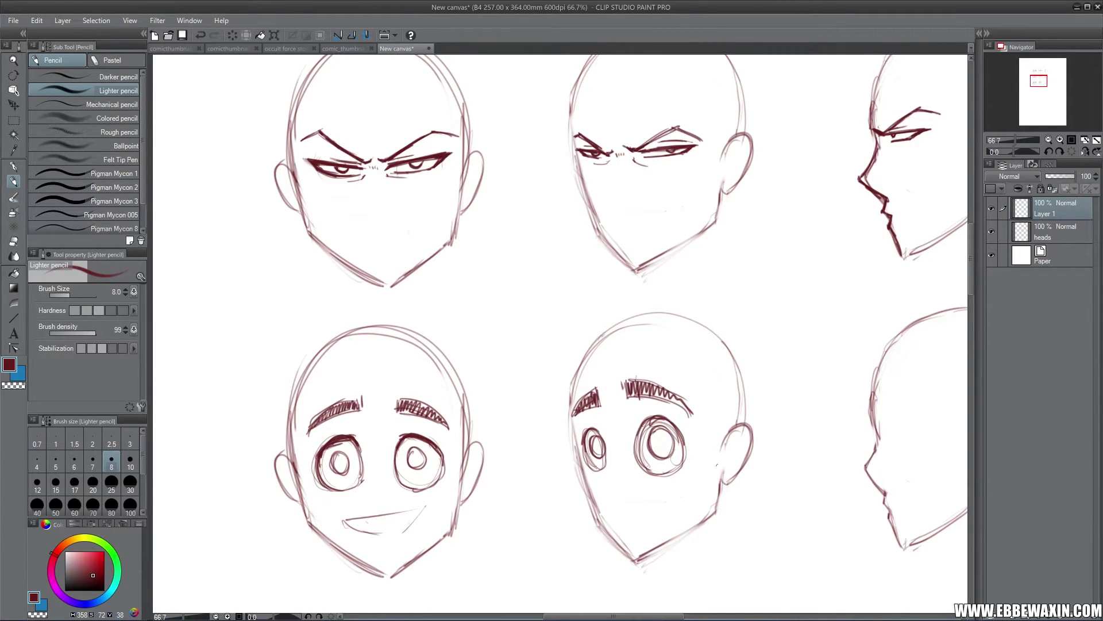
drag(1038, 80, 1044, 81)
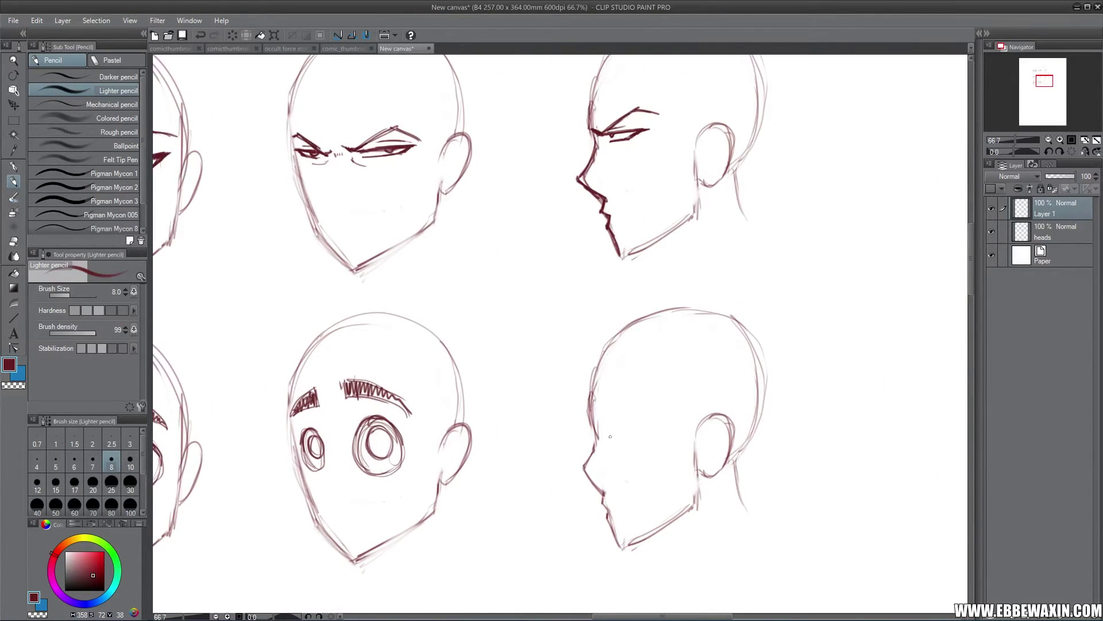
mouse_move(611, 437)
mouse_down()
mouse_move(609, 410)
mouse_move(613, 444)
mouse_move(621, 414)
mouse_move(630, 427)
mouse_move(609, 446)
mouse_move(621, 447)
mouse_move(627, 420)
mouse_move(628, 445)
mouse_move(610, 437)
mouse_up()
mouse_move(597, 382)
mouse_down()
mouse_move(640, 398)
mouse_move(596, 397)
mouse_move(640, 404)
mouse_move(600, 392)
mouse_move(593, 435)
mouse_move(592, 484)
mouse_move(620, 547)
mouse_up()
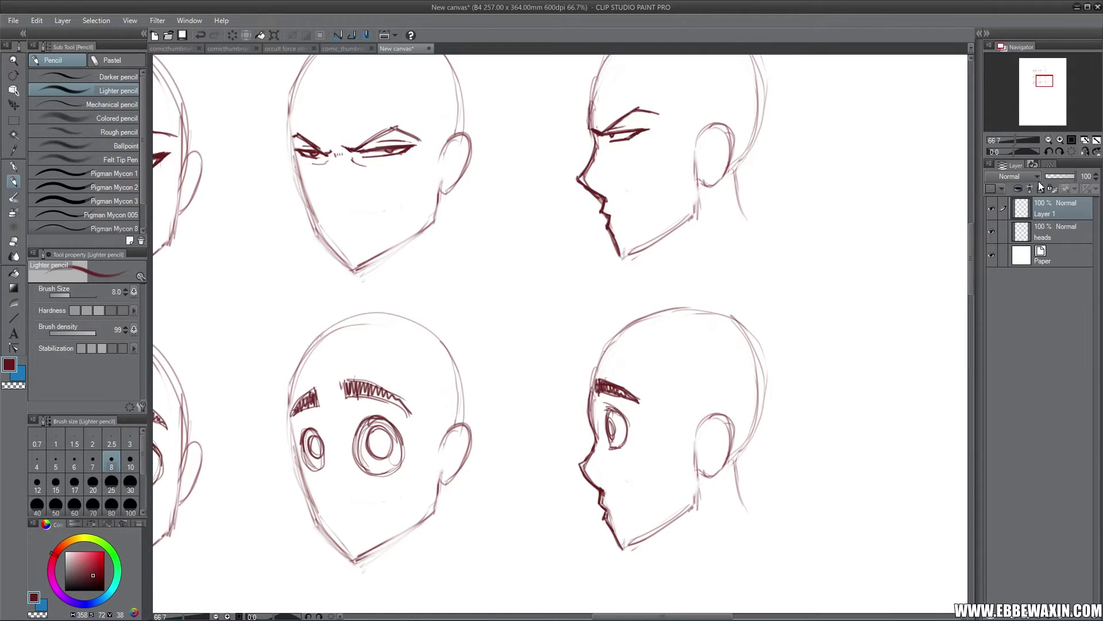
Step: Sketch a pair of round eyes and a pair of narrow, slanted eyes with irises in the blank space above the first-row heads
drag(1044, 84, 1038, 85)
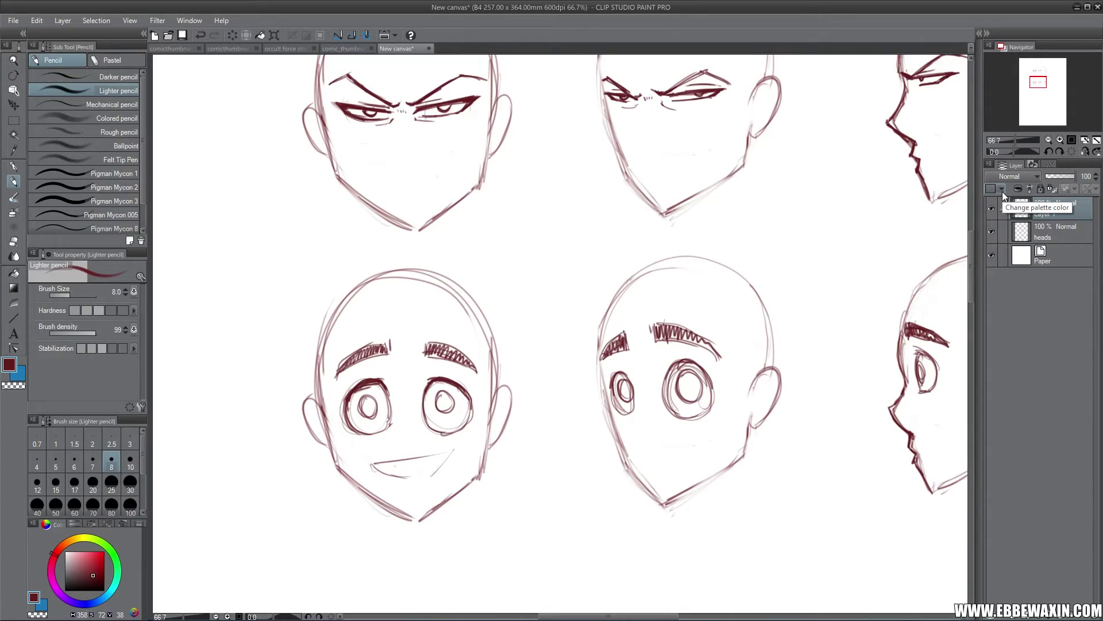
drag(1037, 85, 1038, 72)
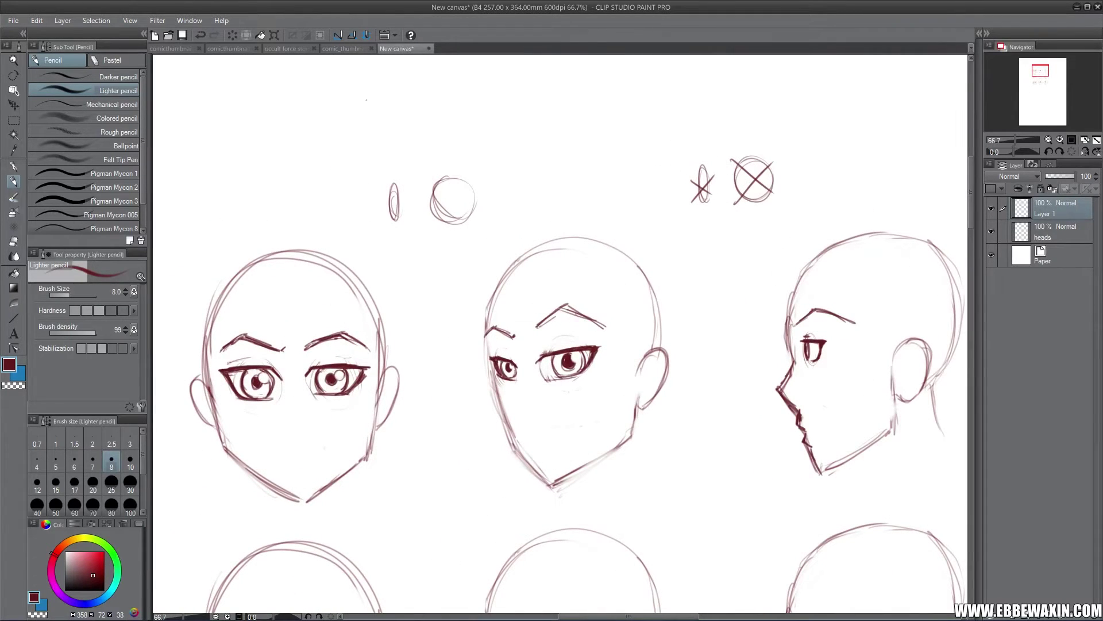
mouse_move(263, 130)
mouse_down()
mouse_move(282, 166)
mouse_move(293, 123)
mouse_move(261, 129)
mouse_up()
drag(330, 111, 328, 155)
mouse_move(280, 128)
mouse_down()
mouse_move(272, 145)
mouse_move(288, 130)
mouse_move(340, 134)
mouse_move(344, 123)
mouse_move(438, 131)
mouse_move(402, 133)
mouse_move(431, 142)
mouse_move(395, 122)
mouse_move(436, 137)
mouse_move(427, 129)
mouse_move(509, 115)
mouse_move(470, 138)
mouse_move(502, 117)
mouse_up()
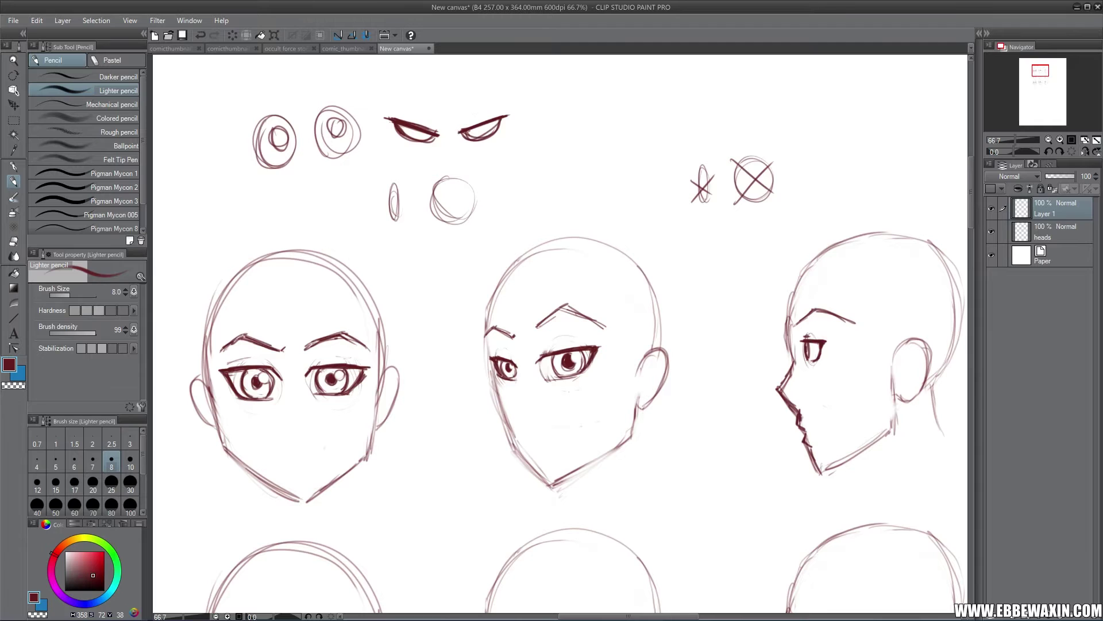
drag(412, 128, 484, 128)
Step: Sketch a pair of angular eyes with half-covered irises and pointed brows above the first-row three-quarter head
mouse_move(516, 152)
mouse_down()
mouse_move(574, 162)
mouse_move(523, 152)
mouse_move(524, 166)
mouse_move(521, 154)
mouse_move(566, 174)
mouse_move(661, 148)
mouse_move(647, 166)
mouse_move(610, 173)
mouse_move(611, 157)
mouse_move(655, 149)
mouse_move(644, 150)
mouse_up()
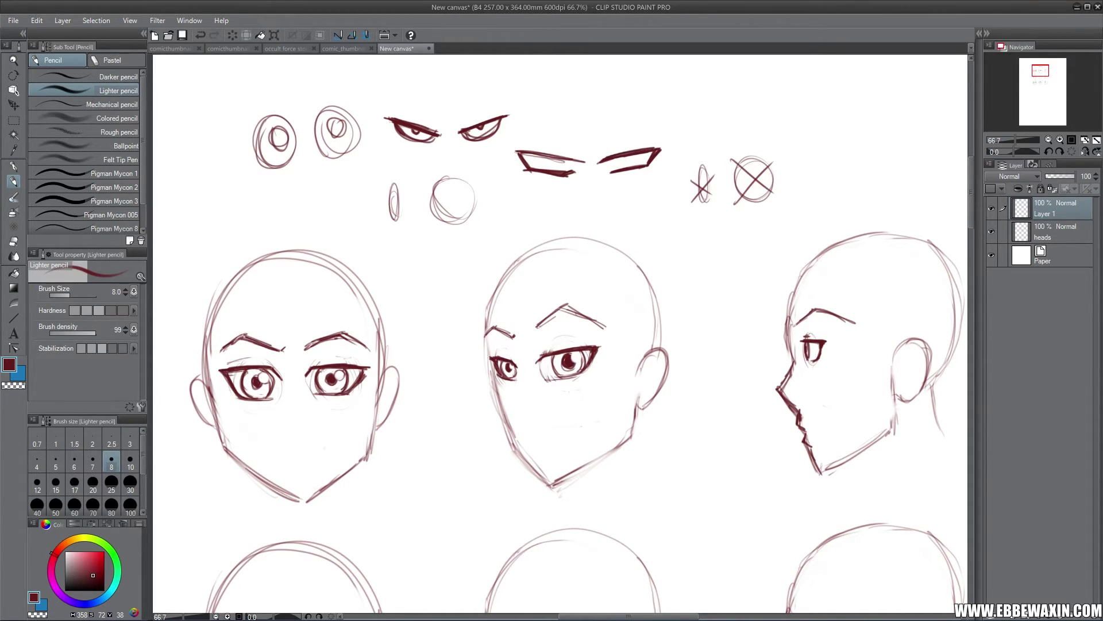
drag(516, 151, 546, 156)
drag(539, 154, 540, 156)
drag(626, 153, 628, 155)
mouse_move(533, 139)
mouse_down()
mouse_move(588, 162)
mouse_move(521, 150)
mouse_move(537, 138)
mouse_move(592, 156)
mouse_move(637, 121)
mouse_move(656, 131)
mouse_move(641, 119)
mouse_move(628, 148)
mouse_up()
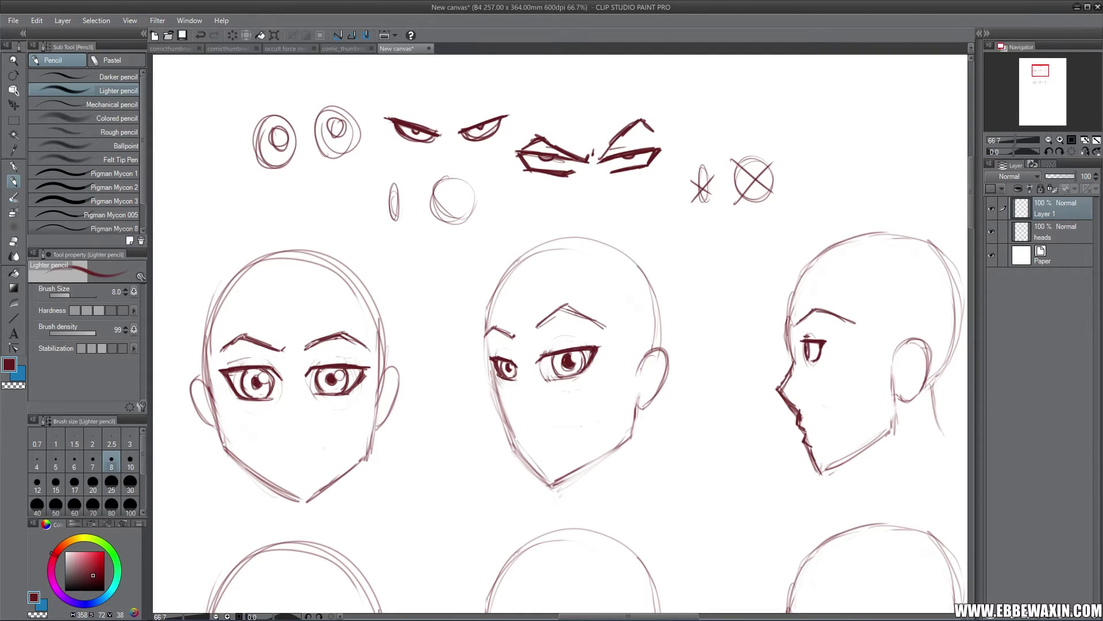
Step: Sketch a pair of flat-topped, half-lidded eyes with thin arched brows in the blank area left of the sample eyes
drag(403, 287, 768, 344)
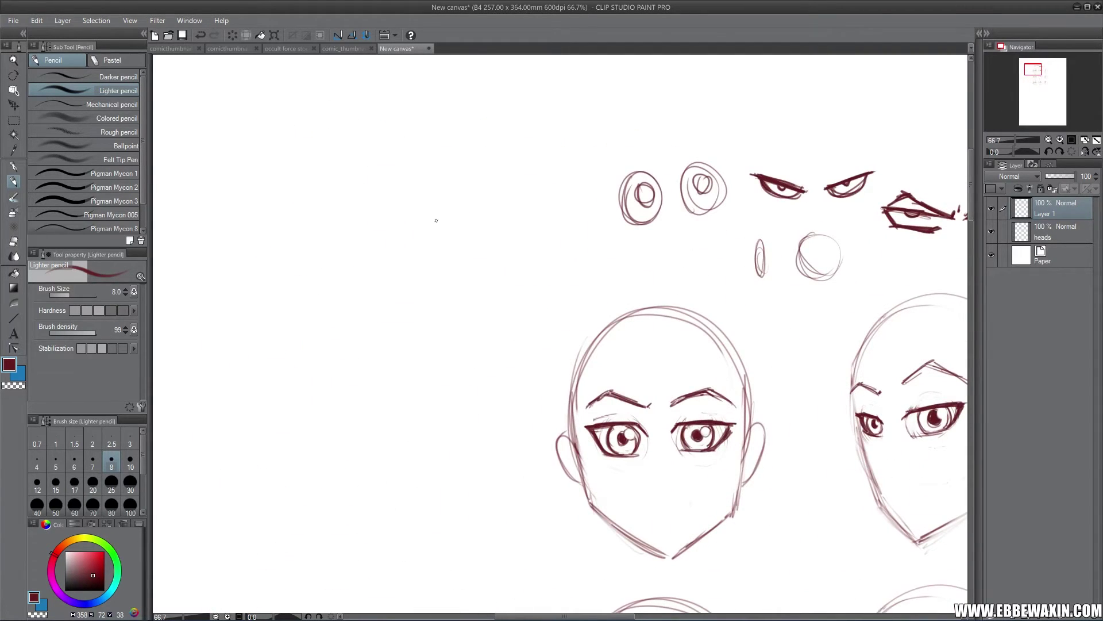
drag(381, 200, 393, 250)
mouse_move(375, 204)
mouse_down()
mouse_move(430, 197)
mouse_move(432, 224)
mouse_up()
mouse_move(394, 201)
mouse_down()
mouse_move(434, 197)
mouse_move(412, 213)
mouse_move(428, 202)
mouse_move(429, 213)
mouse_up()
mouse_move(454, 195)
mouse_down()
mouse_move(491, 192)
mouse_move(459, 225)
mouse_up()
mouse_move(446, 197)
mouse_down()
mouse_move(500, 192)
mouse_move(495, 226)
mouse_move(483, 199)
mouse_up()
mouse_move(368, 173)
mouse_down()
mouse_move(415, 152)
mouse_move(489, 172)
mouse_up()
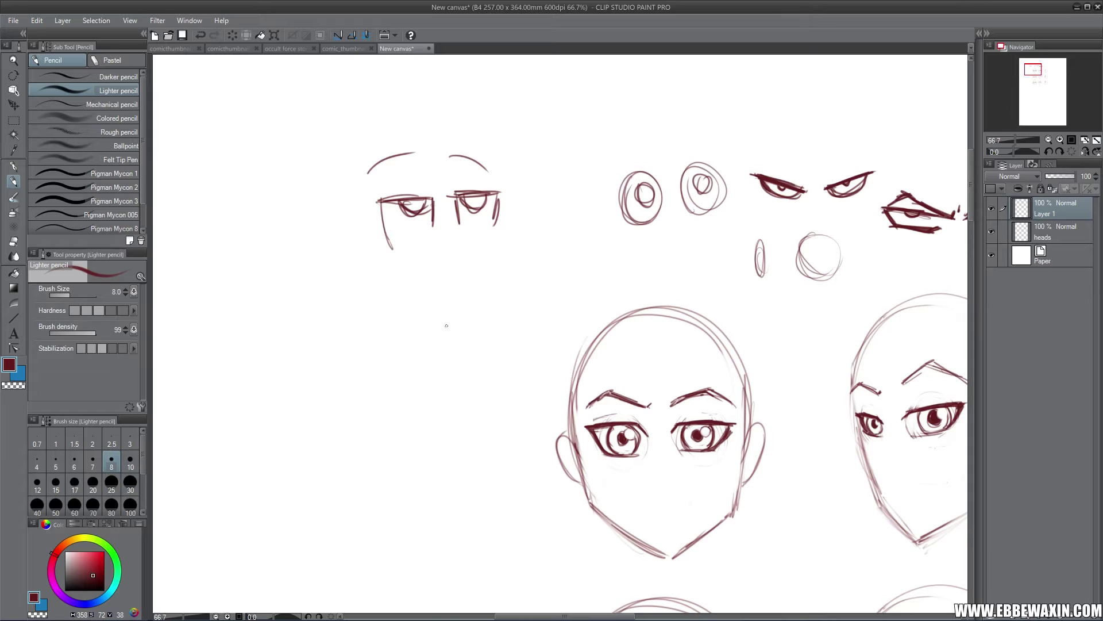
Step: Sketch a simple face with small oval eyes, arched brows, nose and smile below the half-lidded eyes
mouse_move(382, 341)
mouse_down()
mouse_move(396, 348)
mouse_move(384, 336)
mouse_up()
drag(451, 336, 467, 338)
mouse_move(364, 312)
mouse_down()
mouse_move(388, 290)
mouse_move(463, 281)
mouse_up()
drag(436, 295, 462, 281)
mouse_move(405, 390)
mouse_down()
mouse_move(449, 382)
mouse_move(432, 359)
mouse_up()
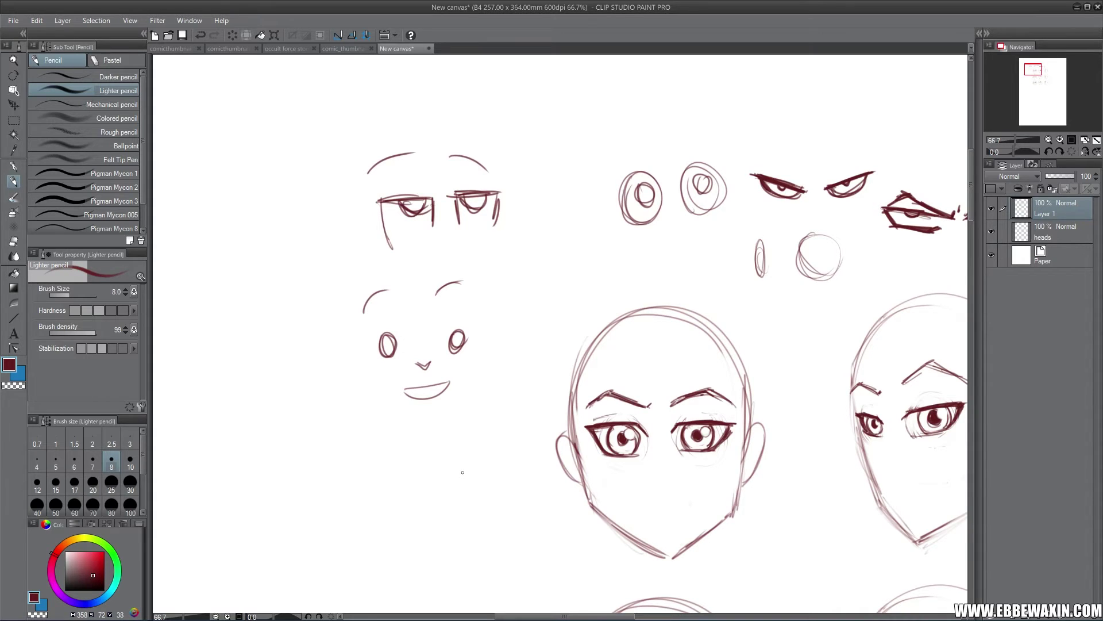
Step: Sketch a small cartoon head with ears, dot eyes and an open mouth in the blank space above the round eyes
mouse_move(462, 472)
mouse_down()
mouse_move(339, 495)
mouse_move(322, 612)
mouse_up()
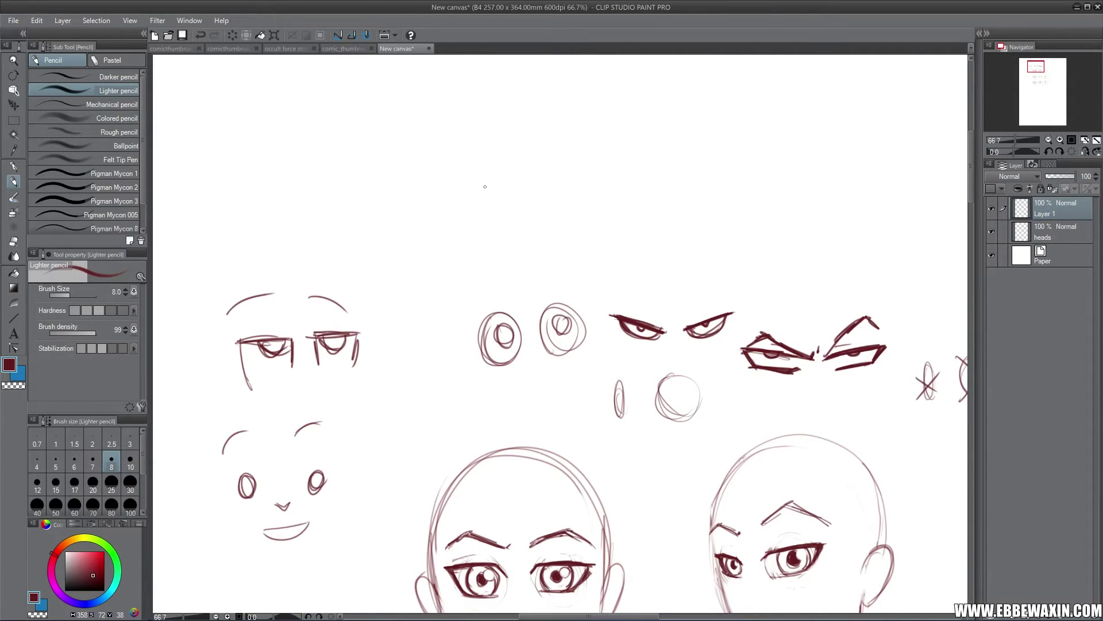
mouse_move(485, 186)
mouse_down()
mouse_move(482, 212)
mouse_move(480, 179)
mouse_move(493, 221)
mouse_move(528, 244)
mouse_up()
mouse_move(536, 243)
mouse_down()
mouse_move(562, 217)
mouse_move(566, 175)
mouse_move(568, 206)
mouse_move(566, 156)
mouse_move(492, 202)
mouse_move(546, 185)
mouse_up()
mouse_move(521, 221)
mouse_down()
mouse_move(530, 206)
mouse_move(535, 224)
mouse_move(493, 161)
mouse_move(543, 139)
mouse_move(569, 178)
mouse_up()
drag(489, 183, 486, 210)
drag(569, 181, 572, 195)
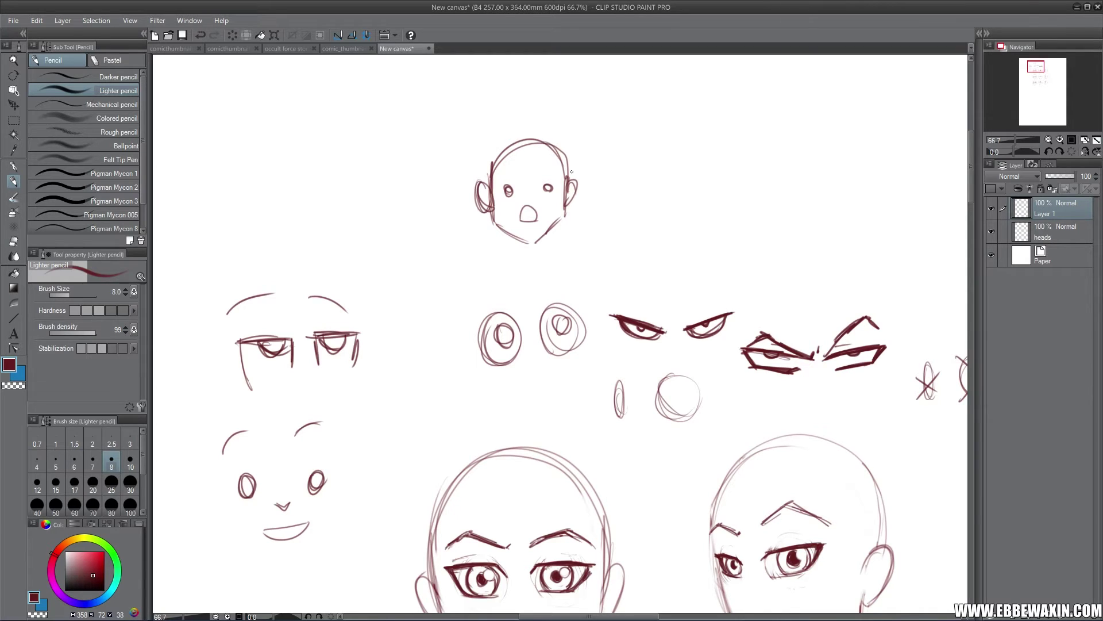
Step: Hide Layer 1 and add a new layer above it so only the blank head templates show
drag(1038, 65, 1044, 72)
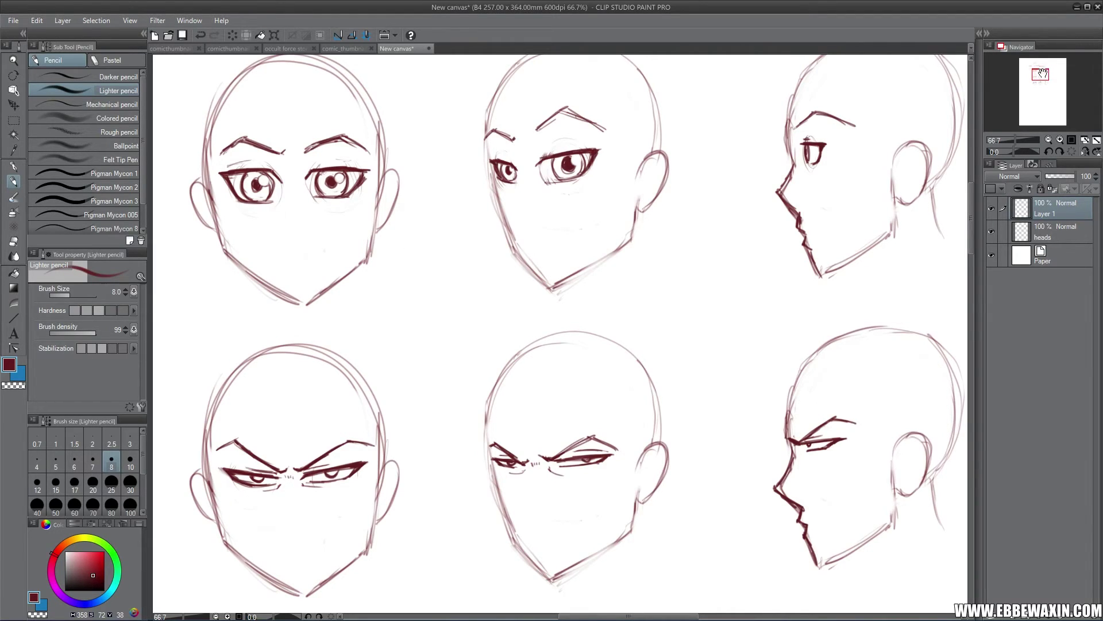
mouse_move(1042, 72)
mouse_down()
mouse_move(1041, 85)
mouse_move(1036, 78)
mouse_up()
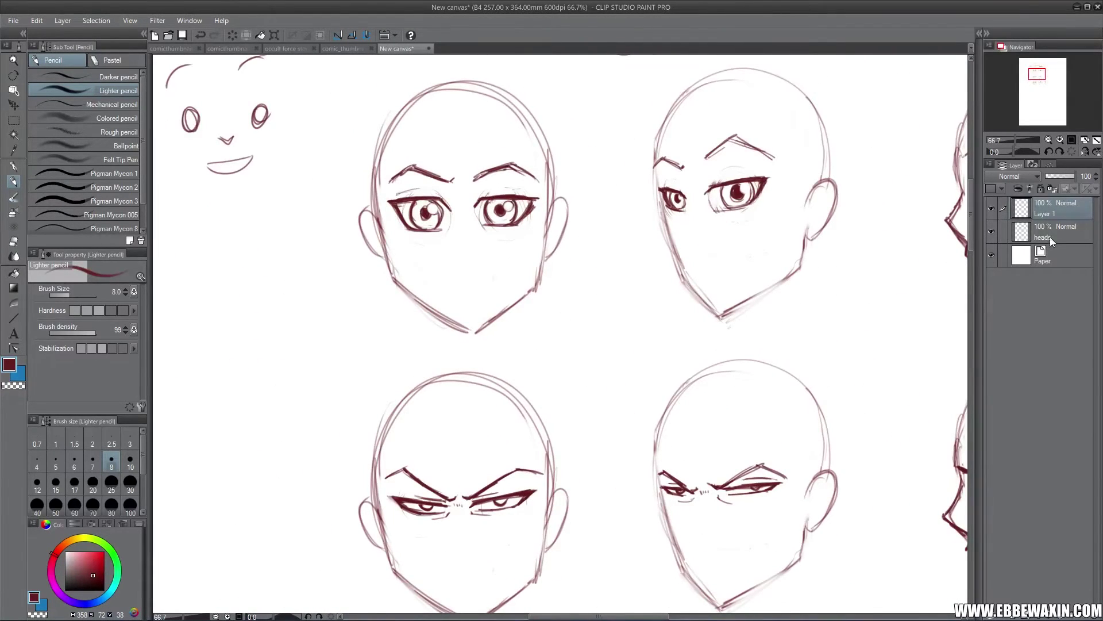
click(991, 208)
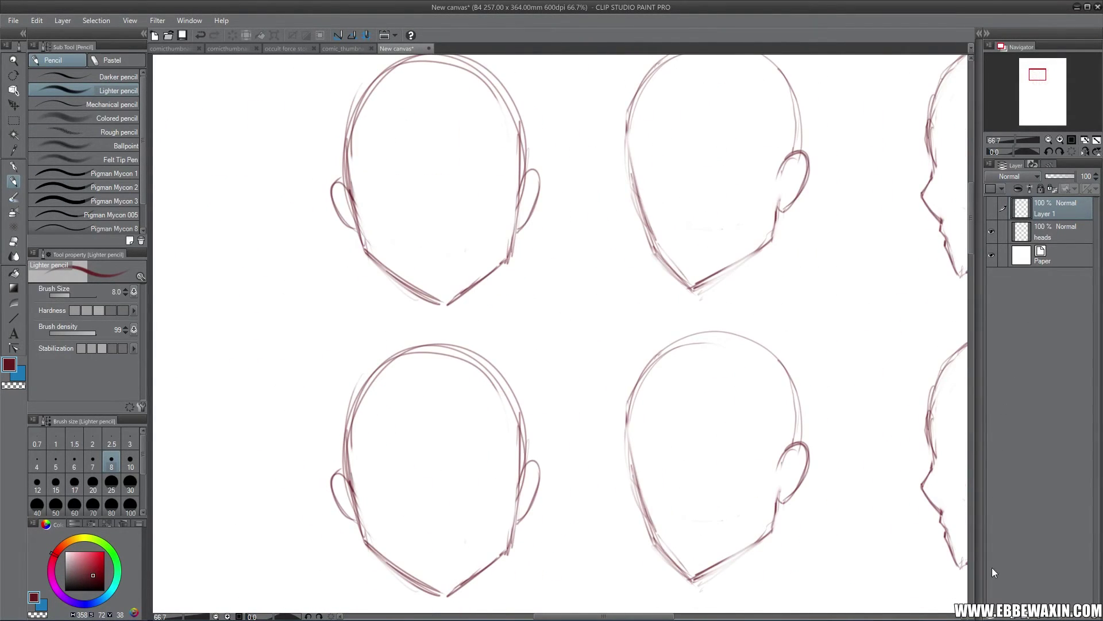
click(1012, 618)
drag(1035, 74, 1037, 71)
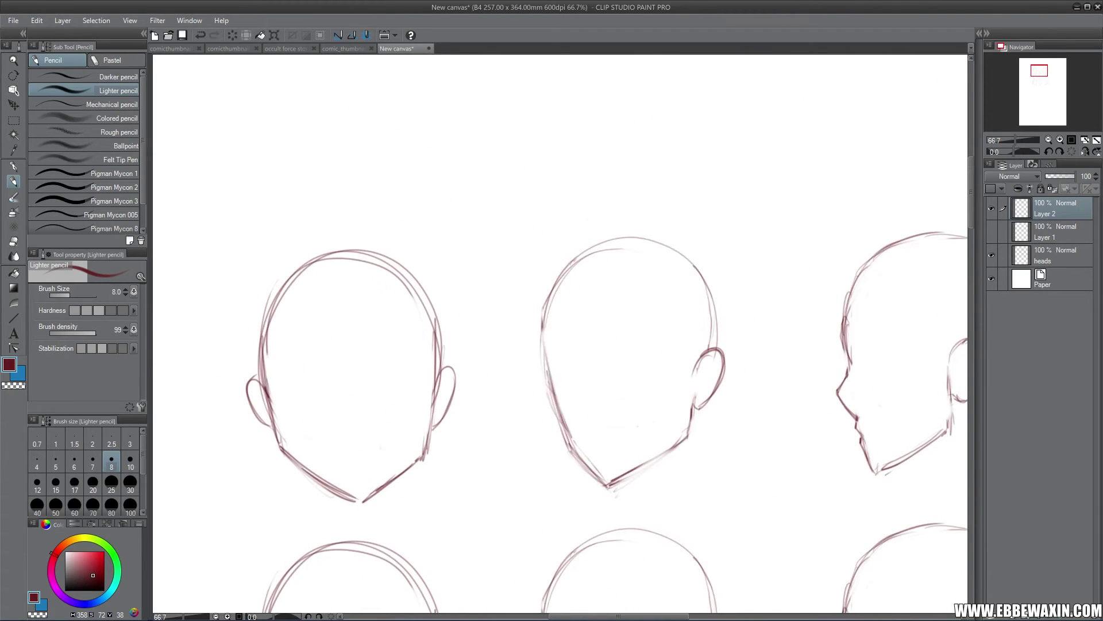
Step: Draw a pair of almond-shaped eyes with thick upper lids and outer lashes on the first-row front-view head
mouse_move(285, 375)
mouse_down()
mouse_move(331, 382)
mouse_move(284, 393)
mouse_move(314, 407)
mouse_move(337, 399)
mouse_move(316, 376)
mouse_move(332, 395)
mouse_move(401, 361)
mouse_up()
mouse_move(363, 396)
mouse_down()
mouse_move(410, 360)
mouse_move(423, 383)
mouse_move(369, 396)
mouse_up()
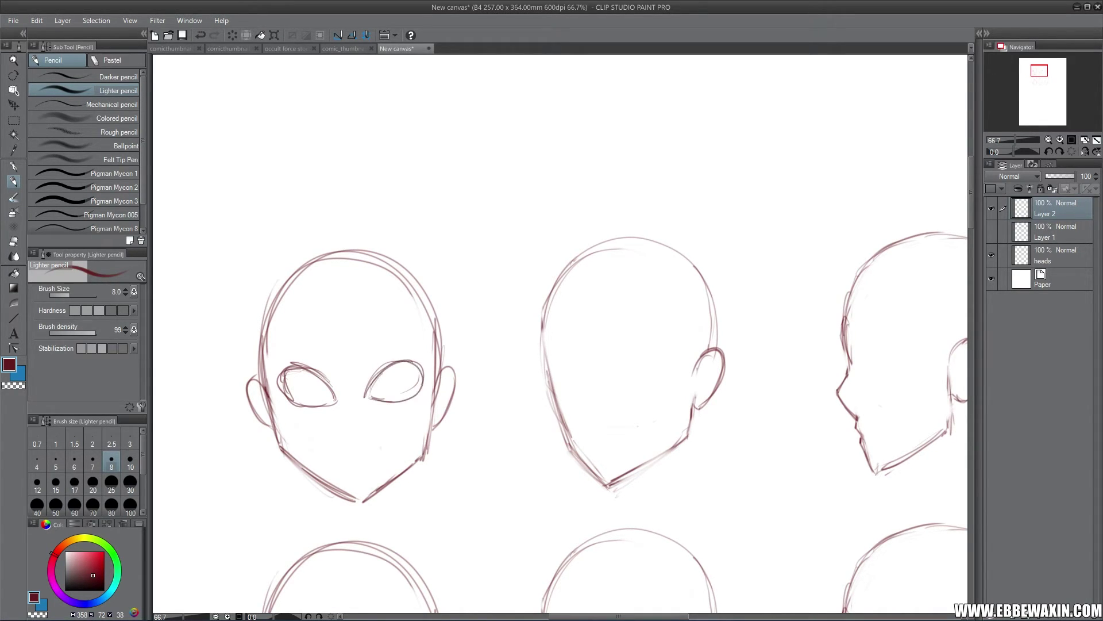
mouse_move(282, 377)
mouse_down()
mouse_move(333, 395)
mouse_move(322, 378)
mouse_move(281, 379)
mouse_move(287, 396)
mouse_move(275, 366)
mouse_up()
drag(287, 374, 279, 366)
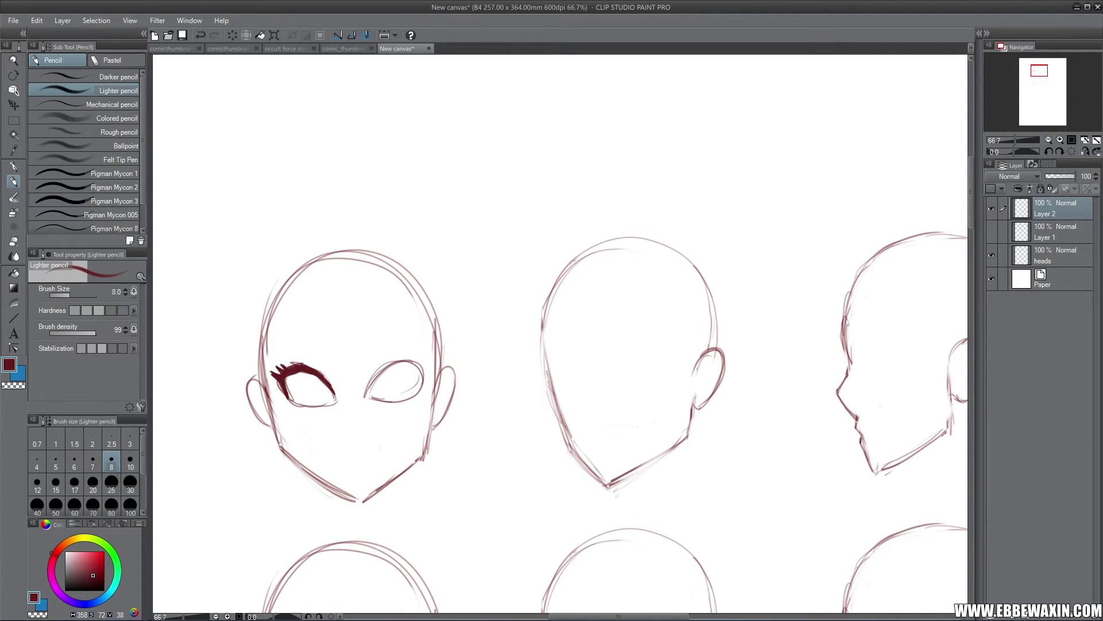
mouse_move(372, 381)
mouse_down()
mouse_move(398, 369)
mouse_move(367, 382)
mouse_move(382, 364)
mouse_move(421, 373)
mouse_move(402, 362)
mouse_move(429, 356)
mouse_up()
mouse_move(419, 364)
mouse_down()
mouse_move(428, 356)
mouse_move(433, 370)
mouse_move(418, 389)
mouse_up()
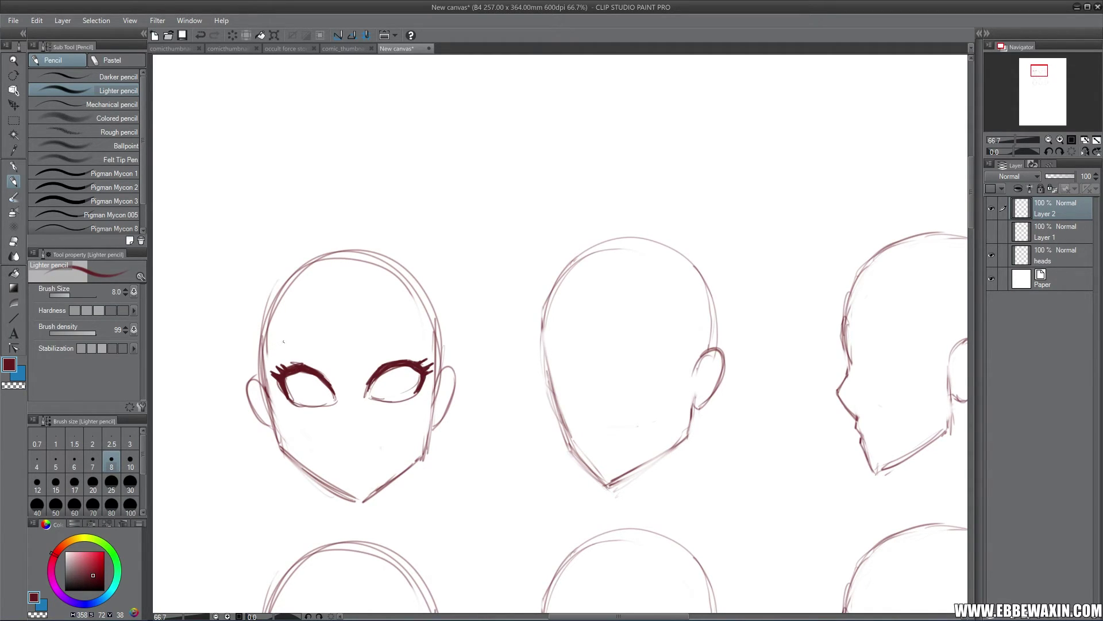
Step: Add thin arched brows, lid creases and round irises to the lashed eyes on the first-row front-view head
mouse_move(274, 351)
mouse_down()
mouse_move(297, 333)
mouse_move(339, 355)
mouse_move(318, 338)
mouse_move(396, 328)
mouse_move(424, 346)
mouse_up()
mouse_move(304, 377)
mouse_down()
mouse_move(314, 400)
mouse_move(307, 373)
mouse_move(323, 395)
mouse_move(303, 380)
mouse_up()
mouse_move(388, 378)
mouse_down()
mouse_move(381, 395)
mouse_move(400, 373)
mouse_move(389, 374)
mouse_up()
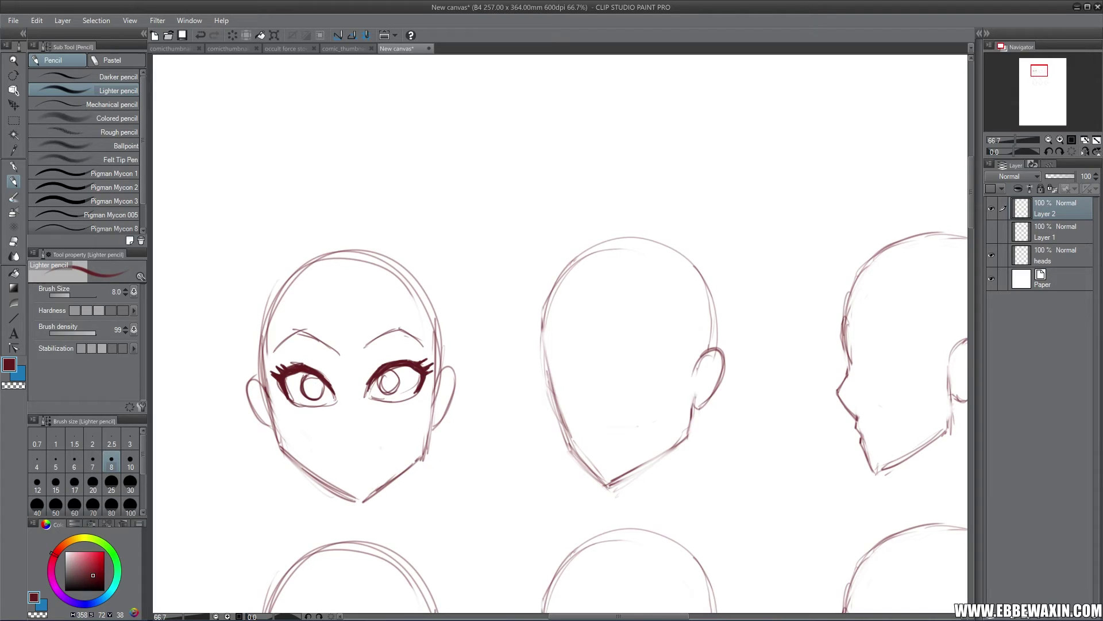
drag(290, 361, 306, 355)
drag(399, 361, 423, 355)
mouse_move(309, 379)
mouse_down()
mouse_move(301, 388)
mouse_move(323, 392)
mouse_up()
mouse_move(387, 377)
mouse_down()
mouse_move(380, 393)
mouse_move(388, 368)
mouse_up()
mouse_move(314, 376)
mouse_down()
mouse_move(300, 380)
mouse_move(318, 396)
mouse_up()
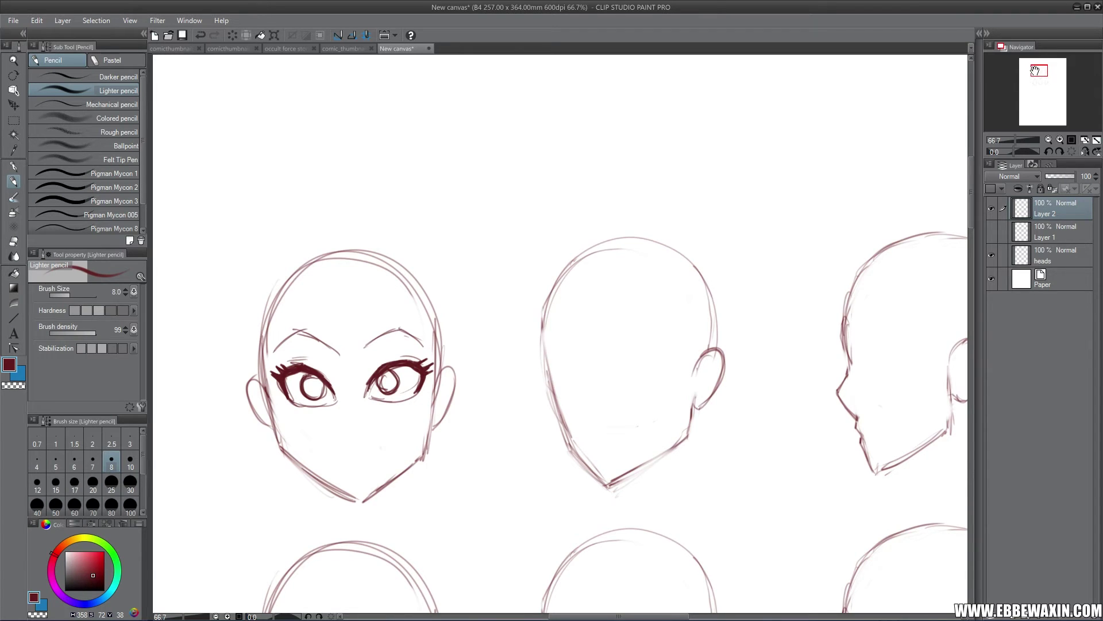
Step: Sketch a pair of flat-topped, half-circle eyes on the second-row front-view head
drag(1036, 70, 1034, 76)
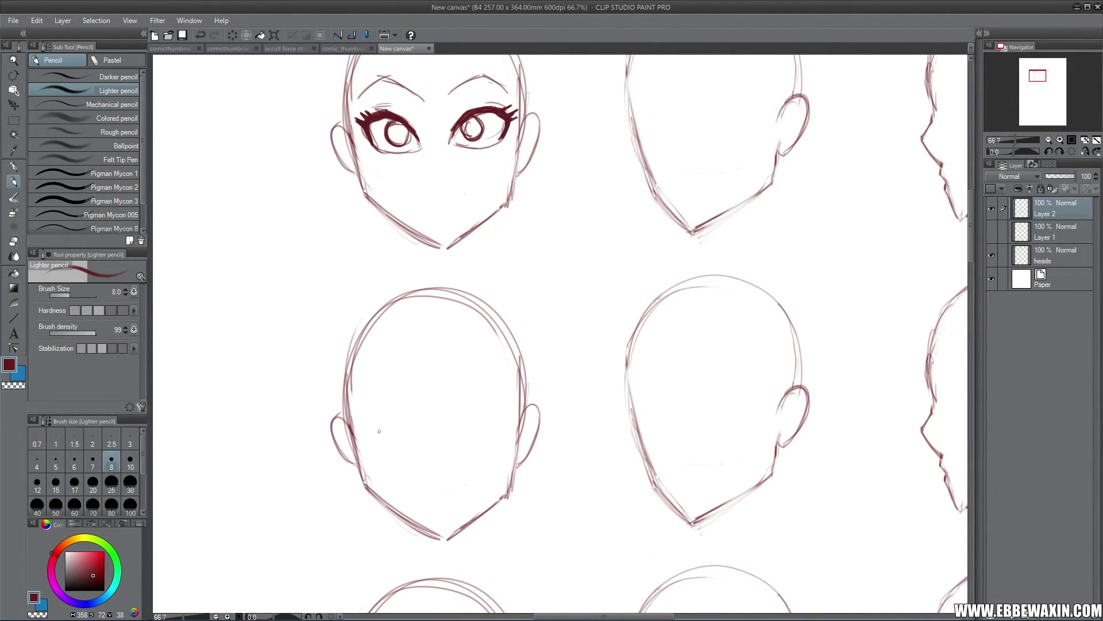
mouse_move(377, 416)
mouse_down()
mouse_move(393, 450)
mouse_move(409, 415)
mouse_move(429, 418)
mouse_up()
mouse_move(370, 415)
mouse_down()
mouse_move(509, 411)
mouse_move(421, 416)
mouse_move(420, 434)
mouse_move(383, 446)
mouse_up()
mouse_move(456, 417)
mouse_down()
mouse_move(482, 442)
mouse_move(501, 416)
mouse_up()
drag(454, 414, 474, 440)
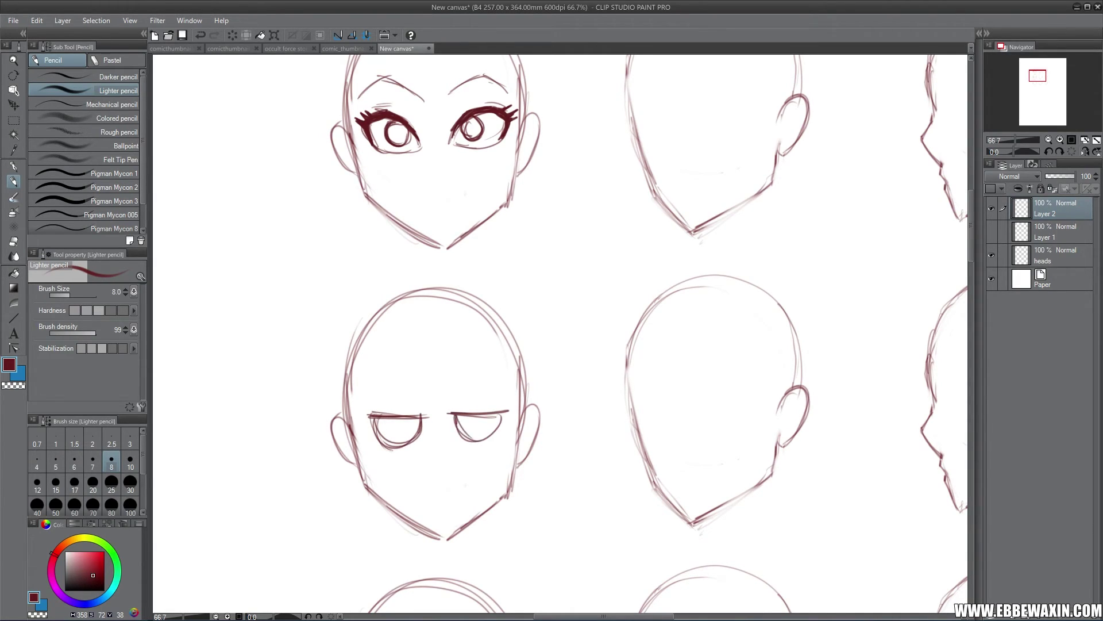
Step: Add lid creases, half-covered irises and thick worried brows to the flat-topped eyes on the second-row head
mouse_move(369, 414)
mouse_down()
mouse_move(429, 412)
mouse_move(395, 408)
mouse_up()
drag(478, 406, 503, 405)
mouse_move(366, 397)
mouse_down()
mouse_move(423, 378)
mouse_move(366, 398)
mouse_up()
mouse_move(450, 372)
mouse_down()
mouse_move(506, 389)
mouse_move(448, 373)
mouse_up()
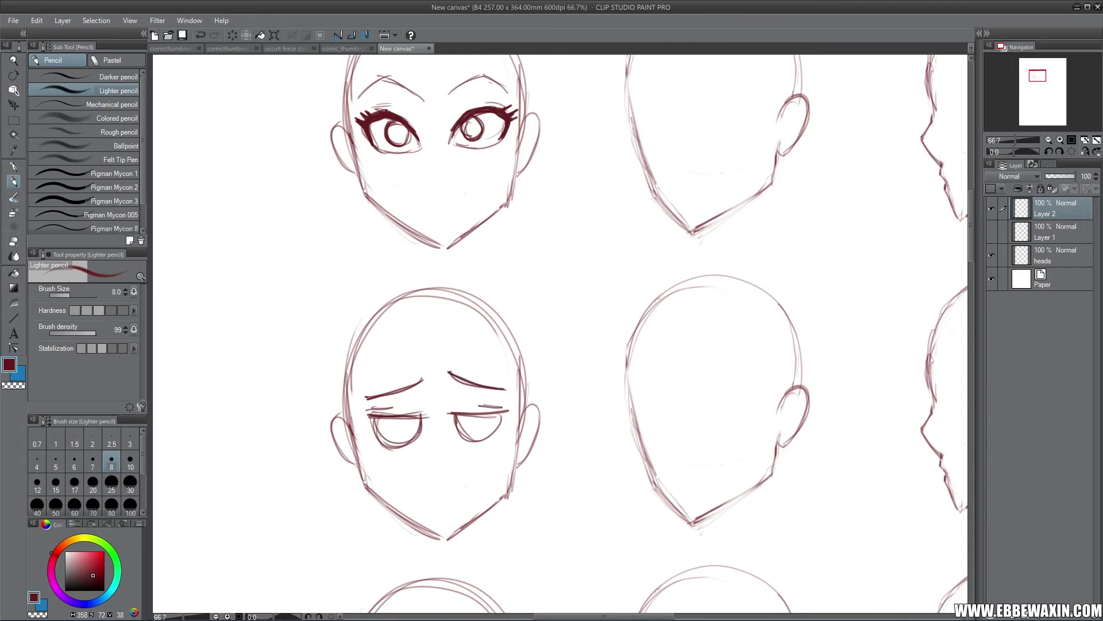
mouse_move(391, 416)
mouse_down()
mouse_move(408, 427)
mouse_move(391, 417)
mouse_up()
mouse_move(464, 412)
mouse_down()
mouse_move(487, 416)
mouse_move(463, 415)
mouse_up()
drag(368, 414, 519, 409)
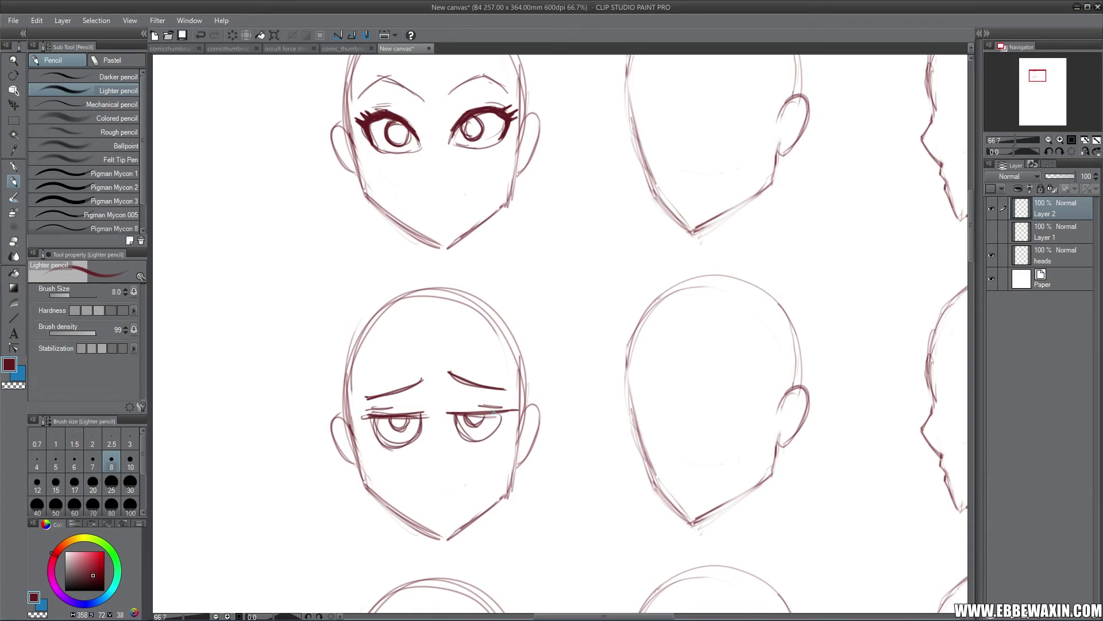
mouse_move(366, 396)
mouse_down()
mouse_move(423, 370)
mouse_move(386, 391)
mouse_up()
mouse_move(453, 378)
mouse_down()
mouse_move(447, 362)
mouse_move(508, 392)
mouse_up()
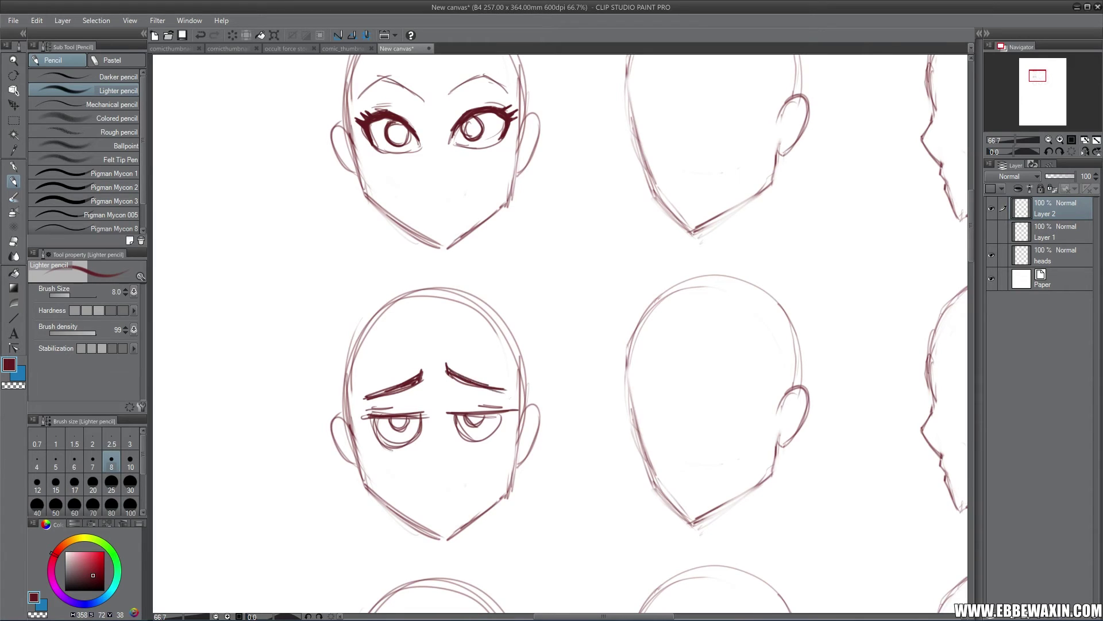
Step: Try a straight mouth and a filled rectangle covering the half-lidded eyes, undo both and clear the selection
mouse_move(407, 482)
mouse_down()
mouse_move(444, 473)
mouse_move(483, 483)
mouse_up()
key(ctrl+z)
key(m)
drag(363, 407, 509, 458)
click(481, 474)
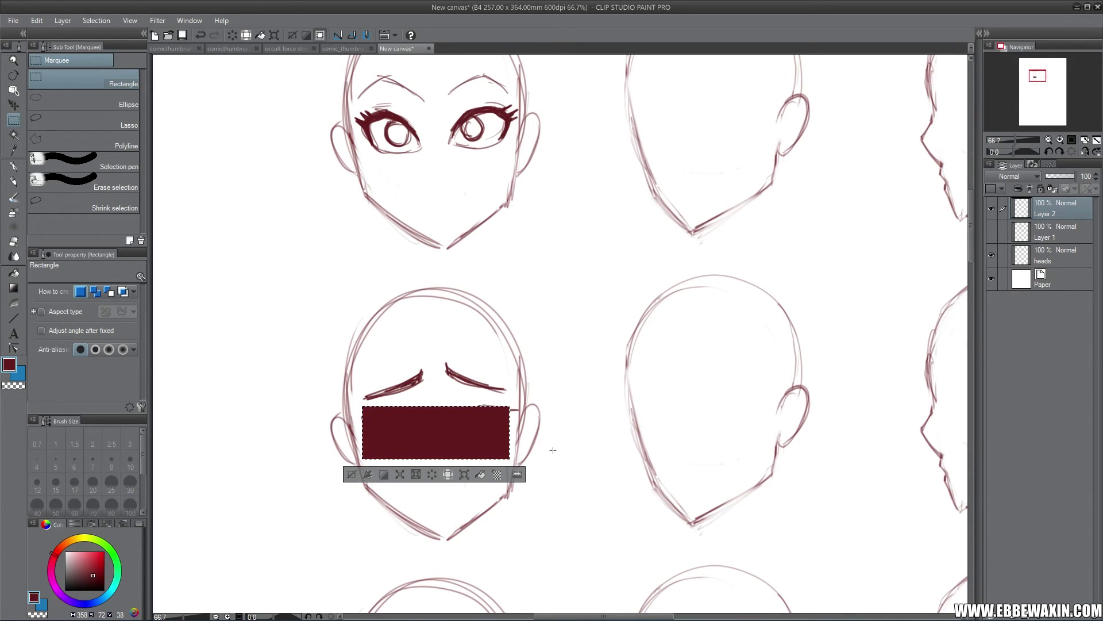
key(ctrl+d)
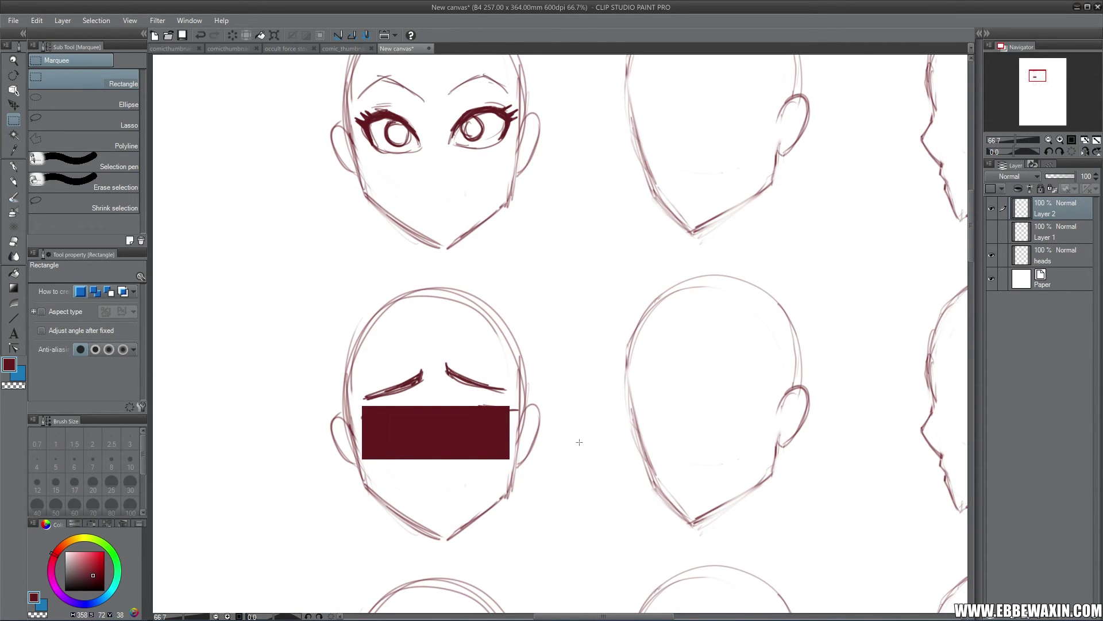
key(ctrl+z)
key(ctrl+z)
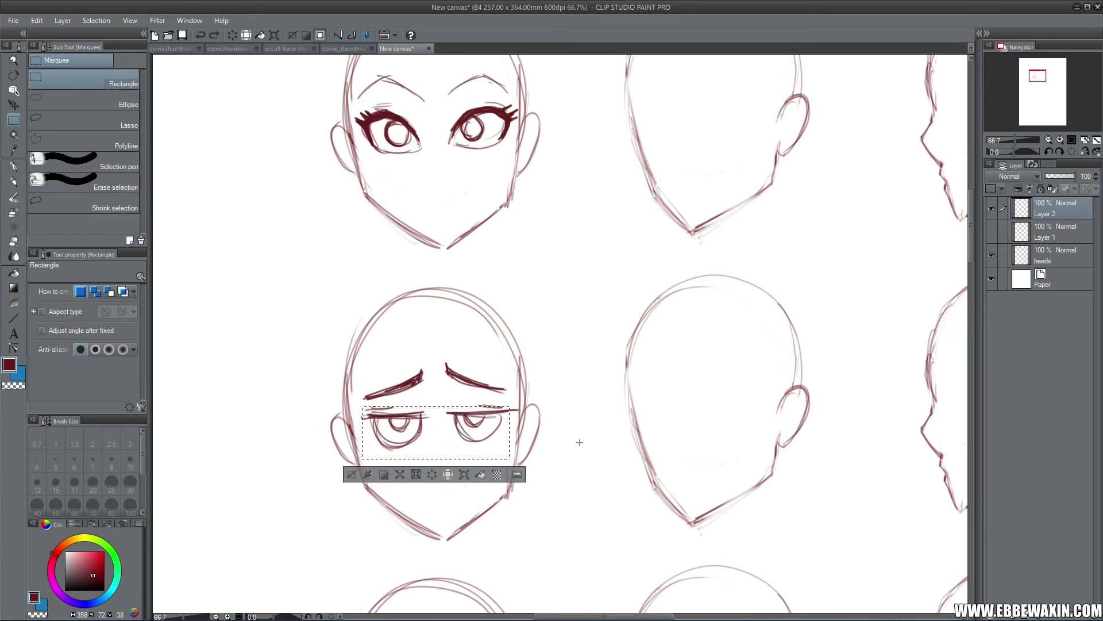
key(ctrl+d)
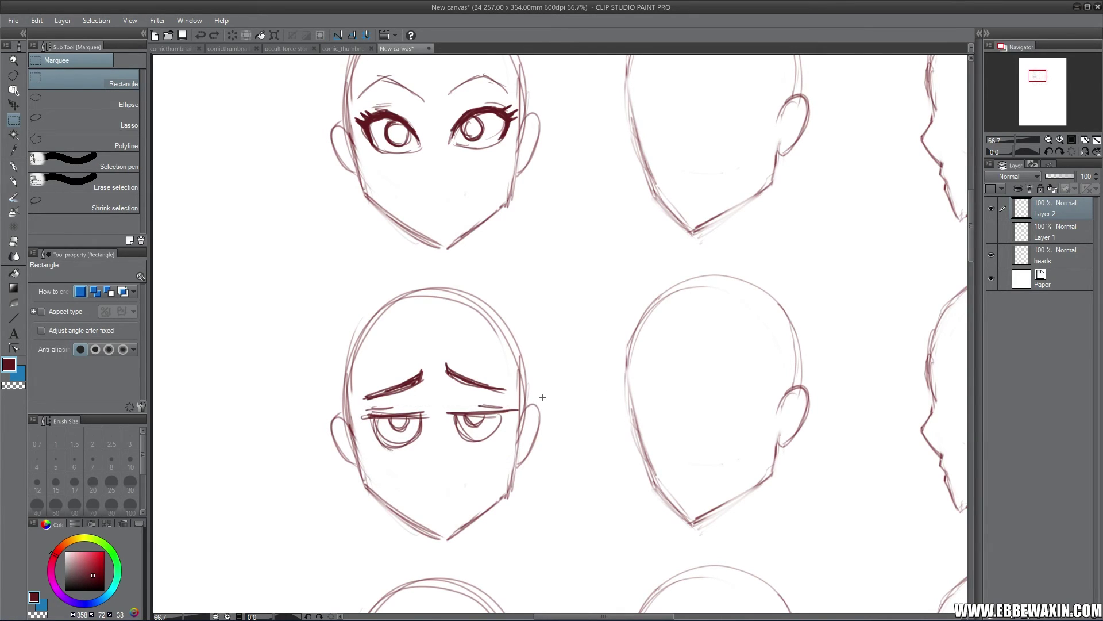
Step: Undo all the half-lidded eye and brow strokes on the second-row front-view head
key(ctrl+z)
key(ctrl+z)
key(ctrl+z)
key(ctrl+z)
key(ctrl+z)
key(ctrl+z)
key(ctrl+z)
key(ctrl+z)
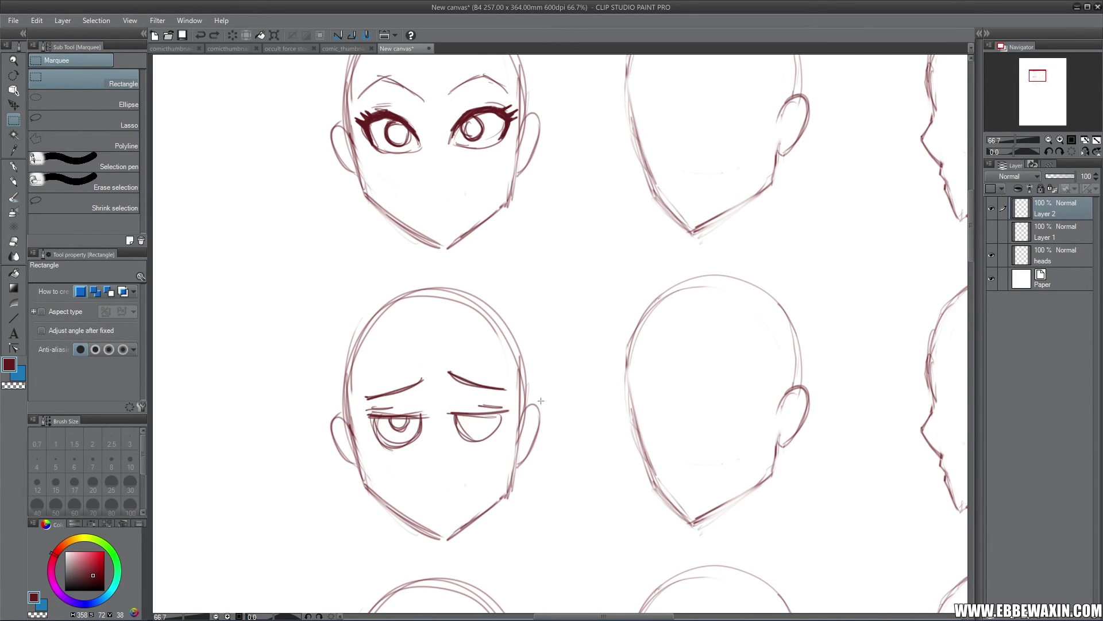
key(ctrl+z)
key(ctrl+z)
key(ctrl+z)
key(ctrl+z)
key(ctrl+z)
key(ctrl+z)
key(ctrl+z)
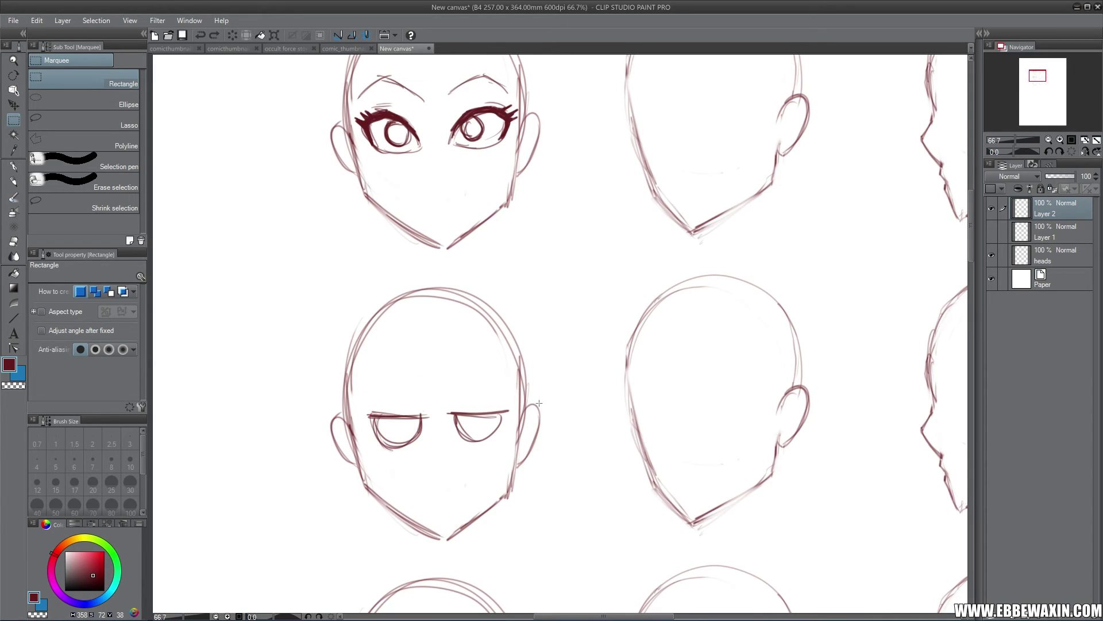
key(ctrl+z)
key(ctrl+z)
key(ctrl+z)
key(ctrl+z)
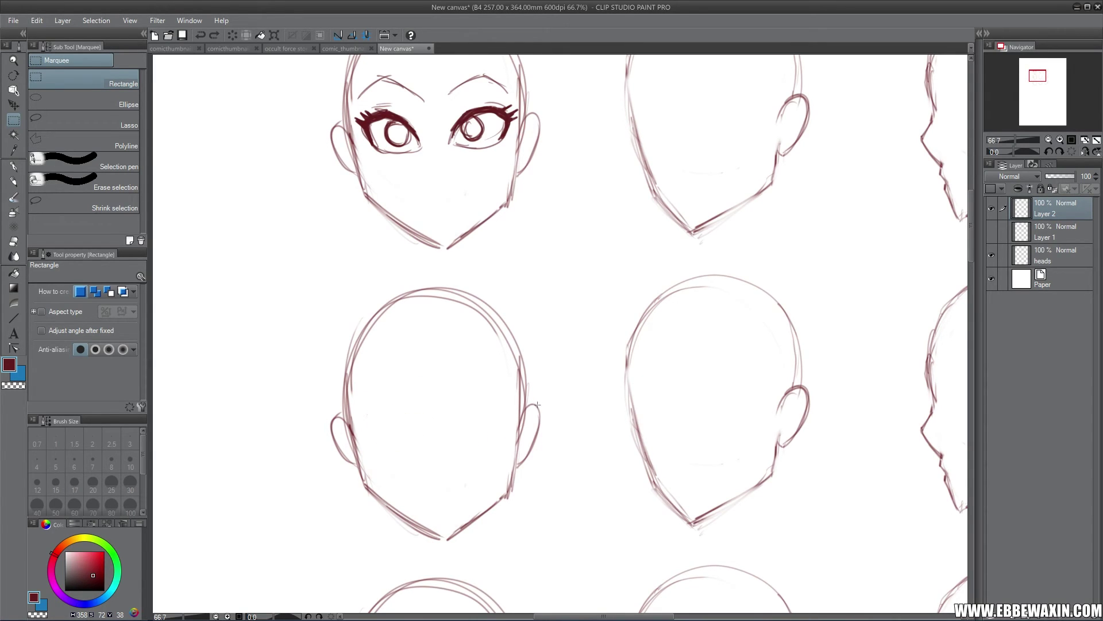
Step: With the pencil, draw a pair of large round eyes and slanted worried brows on the second-row front-view head
click(13, 181)
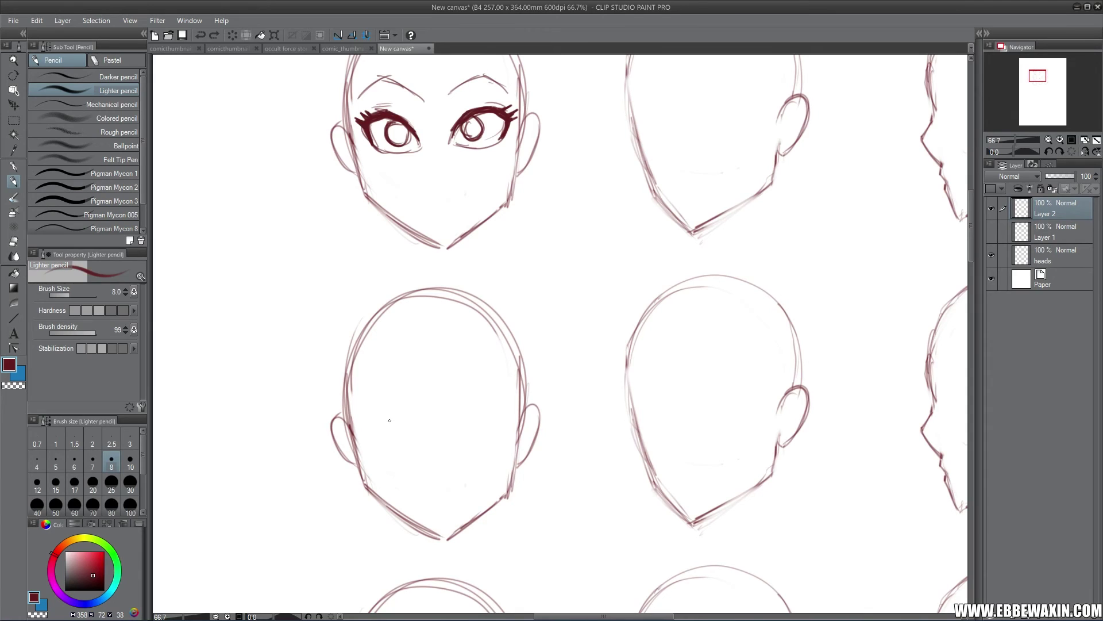
mouse_move(384, 419)
mouse_down()
mouse_move(385, 450)
mouse_move(402, 447)
mouse_up()
drag(396, 400, 376, 428)
mouse_move(476, 399)
mouse_down()
mouse_move(459, 437)
mouse_move(497, 437)
mouse_move(455, 431)
mouse_move(494, 441)
mouse_up()
drag(366, 388, 415, 369)
mouse_move(363, 387)
mouse_down()
mouse_move(415, 361)
mouse_move(498, 382)
mouse_up()
drag(446, 356, 499, 382)
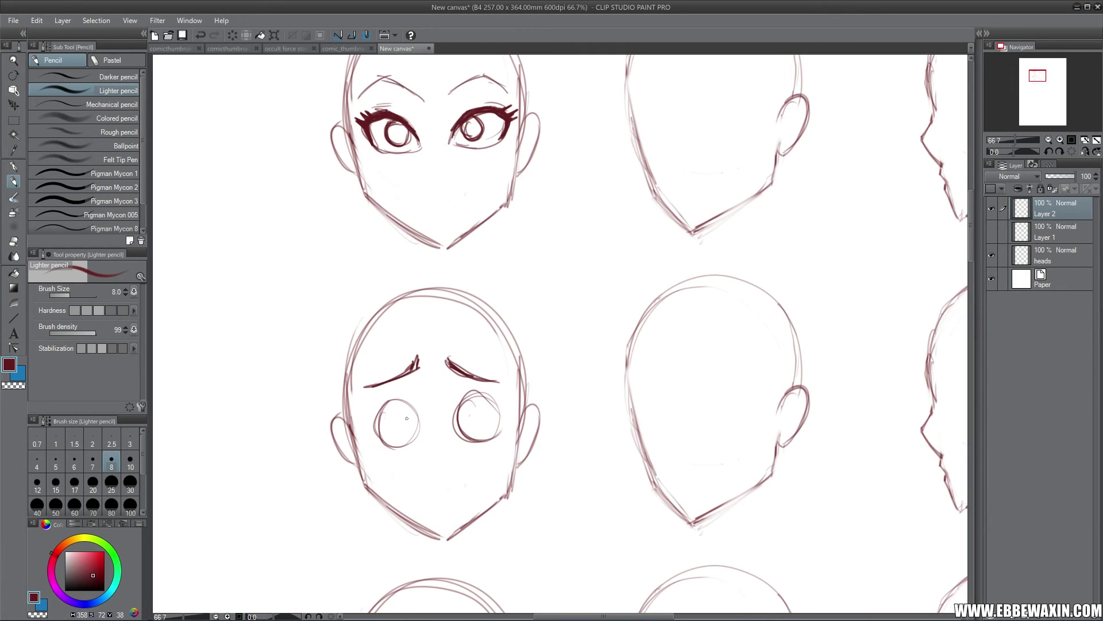
mouse_move(382, 406)
mouse_down()
mouse_move(388, 447)
mouse_move(404, 395)
mouse_move(420, 418)
mouse_move(457, 426)
mouse_move(493, 396)
mouse_up()
drag(490, 399, 486, 433)
Step: Try flat eyelid lines across the round eyes and undo them
mouse_move(374, 418)
mouse_down()
mouse_move(505, 411)
mouse_move(477, 409)
mouse_up()
key(ctrl+z)
key(ctrl+z)
key(ctrl+z)
key(ctrl+z)
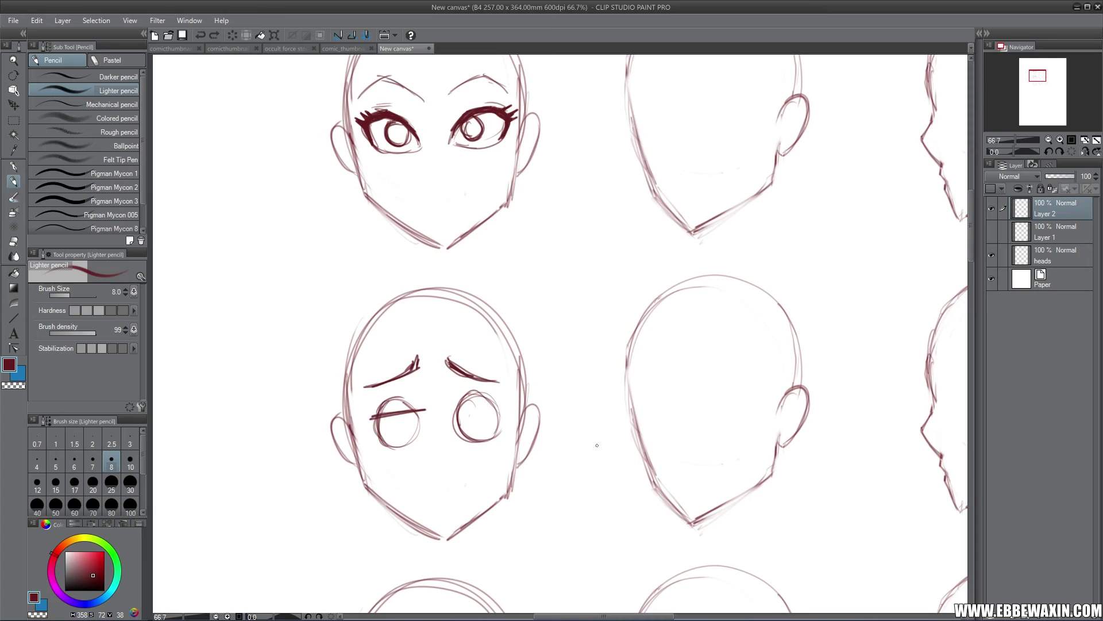
Step: Add small round irises with pupils in the centre of both round eyes
mouse_move(396, 415)
mouse_down()
mouse_move(392, 424)
mouse_move(397, 416)
mouse_up()
drag(473, 412, 476, 410)
Step: Try a rounded open mouth and a wavy mouth with a tear on the worried face, undoing each
mouse_move(422, 480)
mouse_down()
mouse_move(463, 483)
mouse_move(419, 481)
mouse_up()
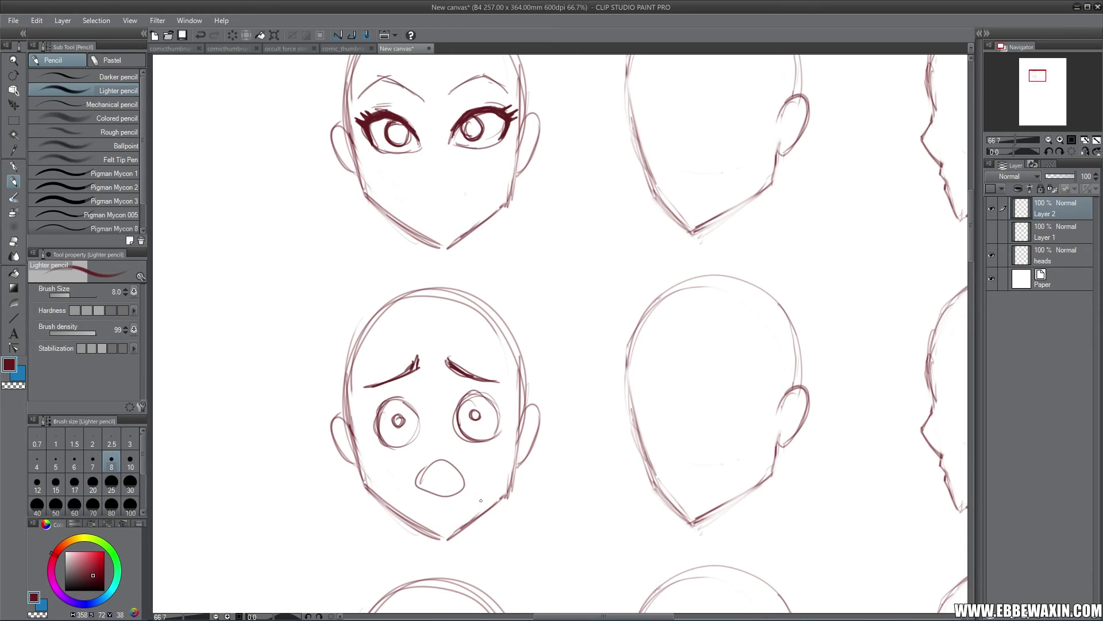
key(ctrl+z)
mouse_move(399, 478)
mouse_down()
mouse_move(468, 469)
mouse_move(483, 482)
mouse_up()
mouse_move(381, 442)
mouse_down()
mouse_move(386, 459)
mouse_move(407, 445)
mouse_move(388, 444)
mouse_up()
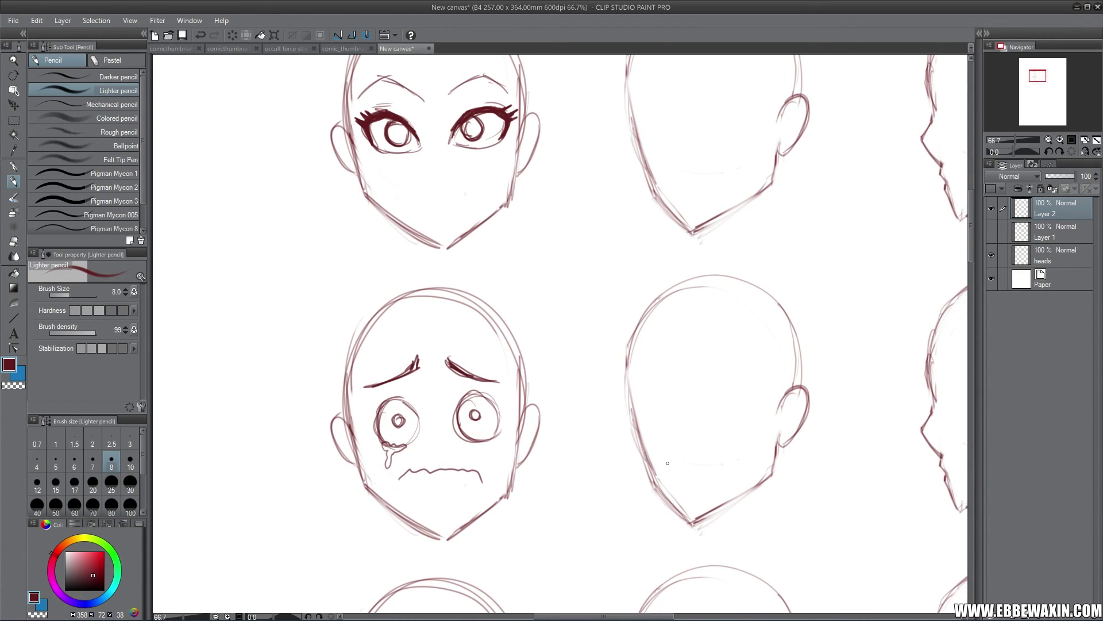
key(ctrl+z)
key(ctrl+z)
Step: Draw an arched, tightly closed mouth between curved cheek lines, with short cheek marks and strokes around the round eyes
mouse_move(416, 467)
mouse_down()
mouse_move(447, 472)
mouse_move(424, 479)
mouse_move(415, 503)
mouse_up()
key(ctrl+z)
key(ctrl+z)
mouse_move(467, 455)
mouse_down()
mouse_move(463, 490)
mouse_move(458, 469)
mouse_up()
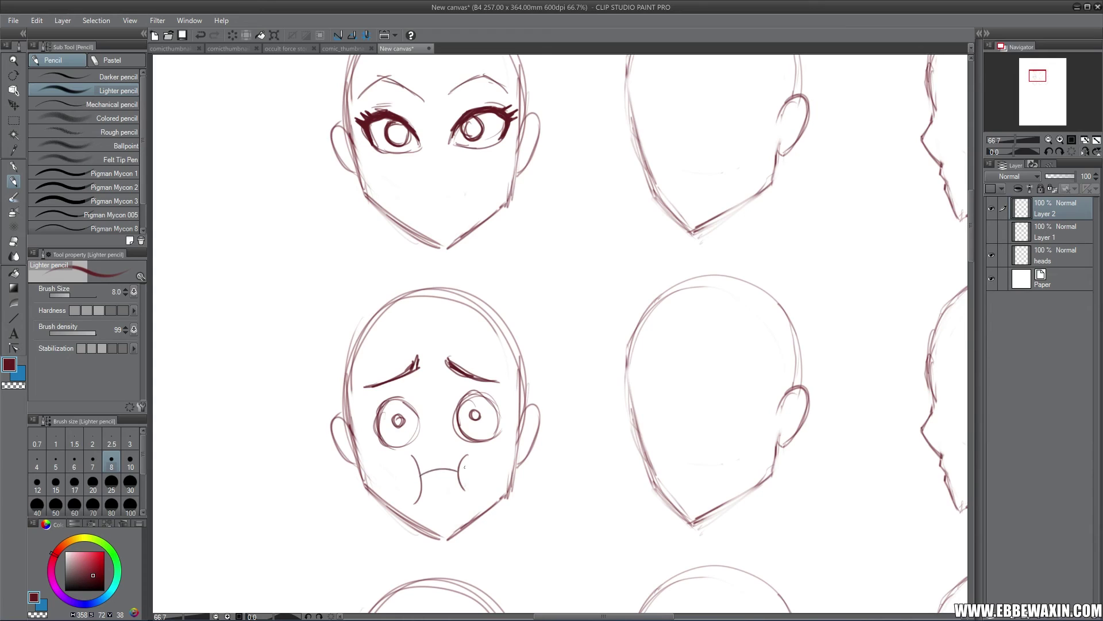
drag(382, 458, 378, 471)
drag(392, 458, 386, 471)
drag(478, 455, 471, 466)
drag(373, 431, 381, 451)
drag(495, 426, 506, 442)
drag(511, 437, 505, 445)
Step: Hide Layer 2, show Layer 1 again and make Layer 1 the active layer
click(991, 208)
click(991, 232)
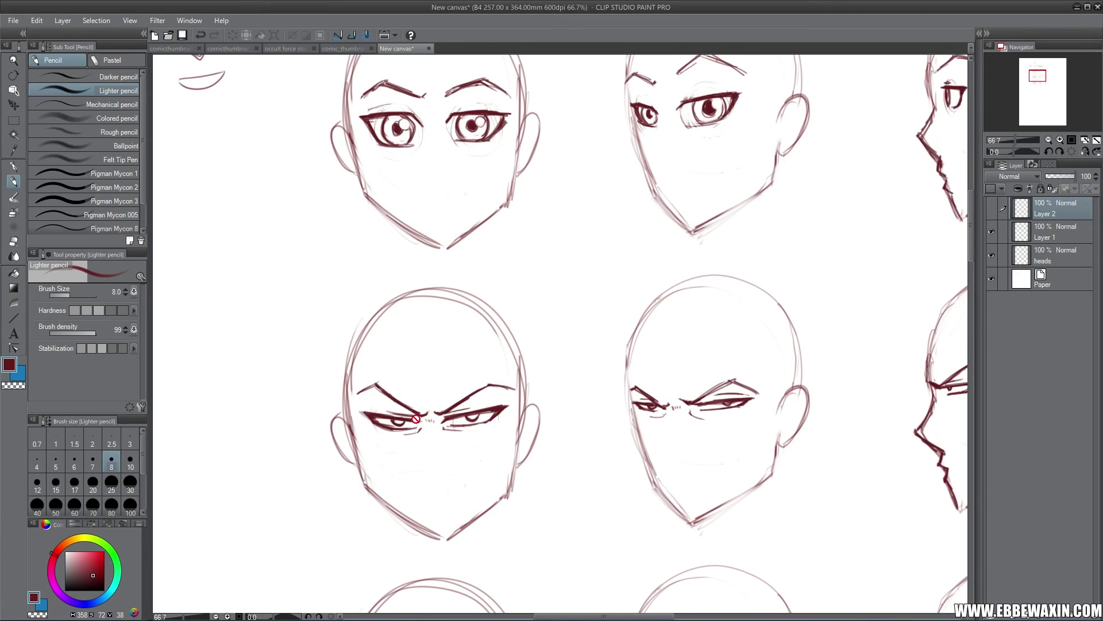
click(1041, 236)
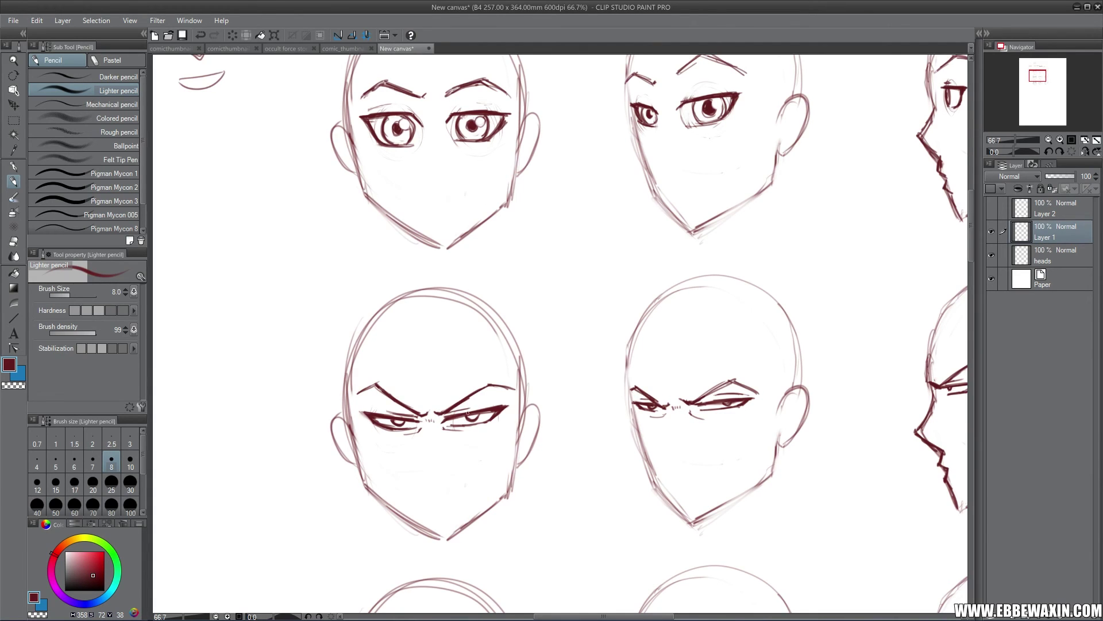
click(1049, 140)
drag(1043, 75, 1045, 74)
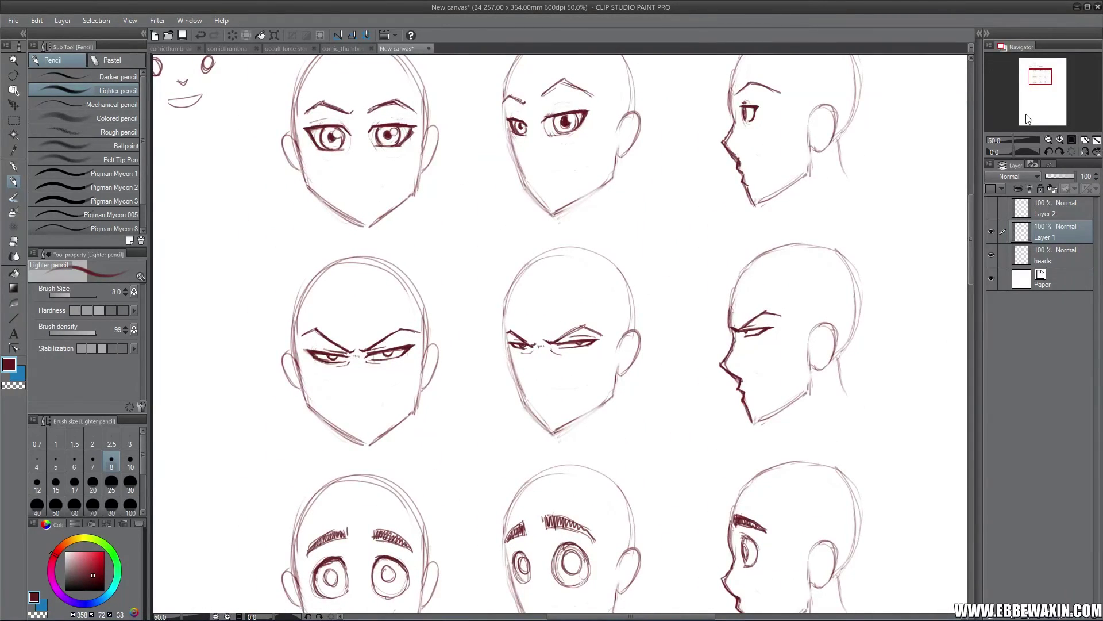
drag(1042, 72, 1042, 80)
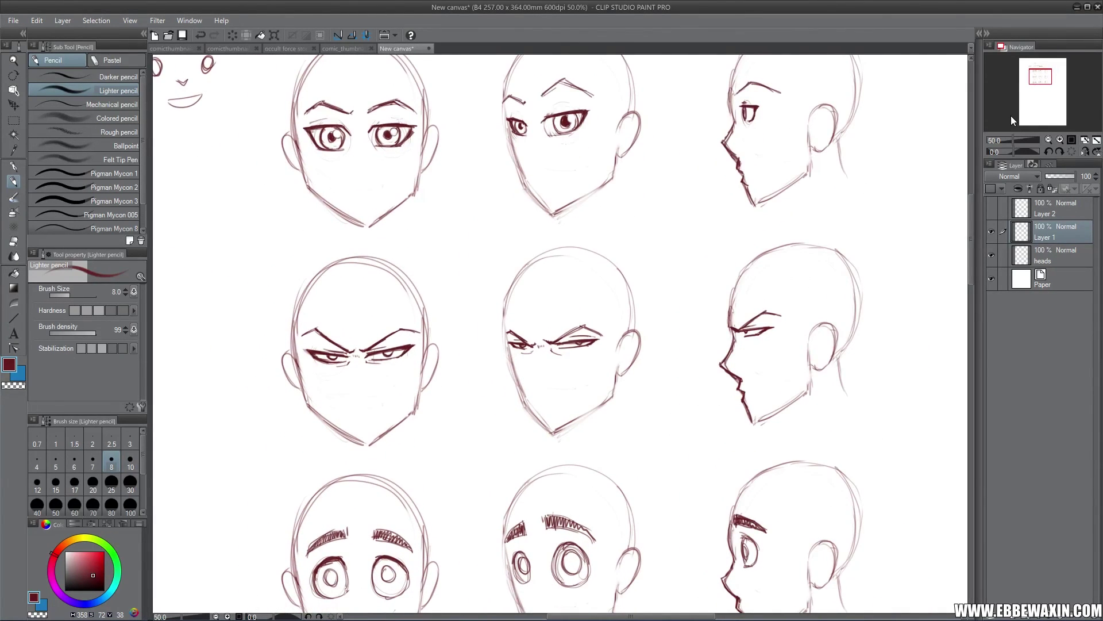